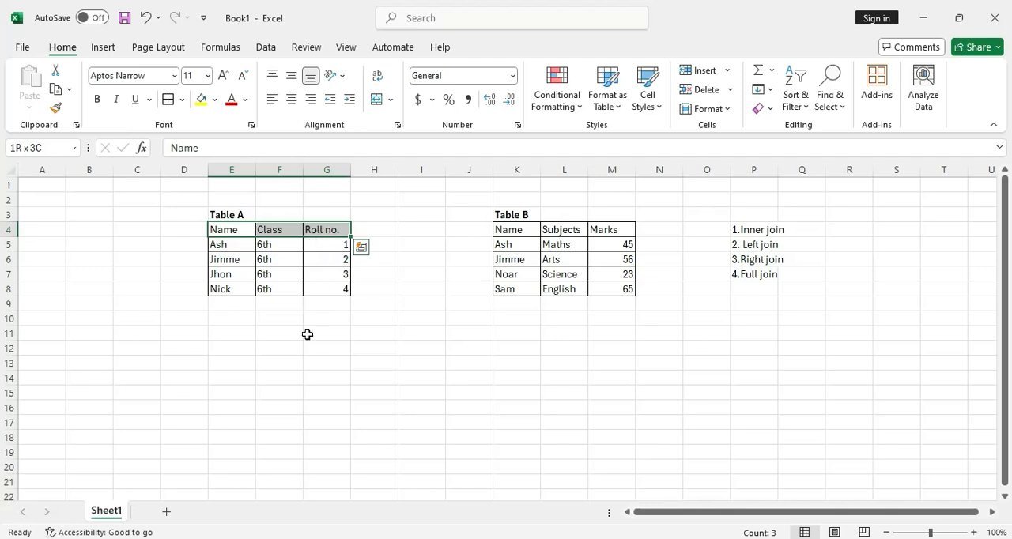
Build a header row from E11 by copying Table A's Name, Class and Roll no. headers, followed by Table B's Subjects and Marks headers
{"action": "key", "text": "ctrl+c"}
{"action": "left_click", "coordinate": [236, 334]}
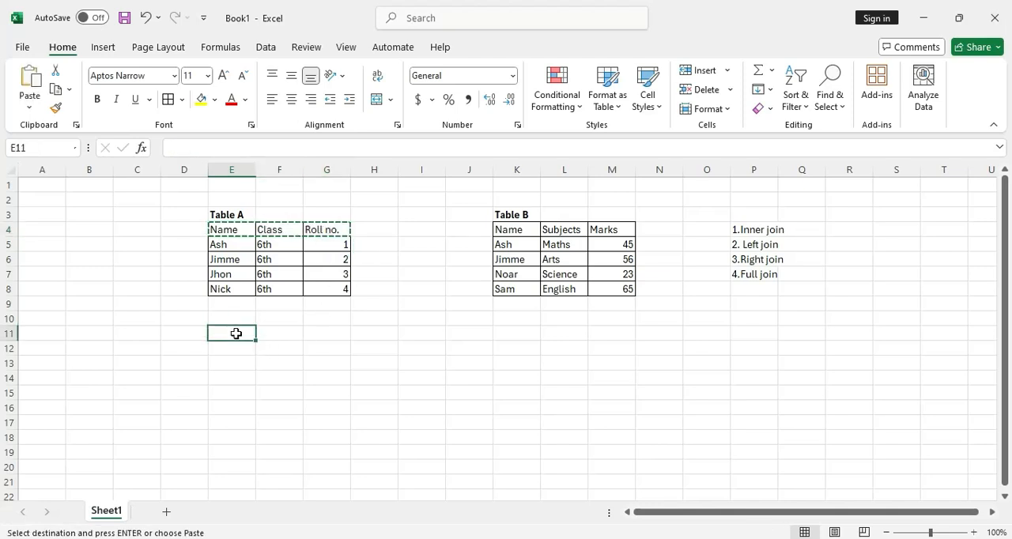
{"action": "key", "text": "ctrl+v"}
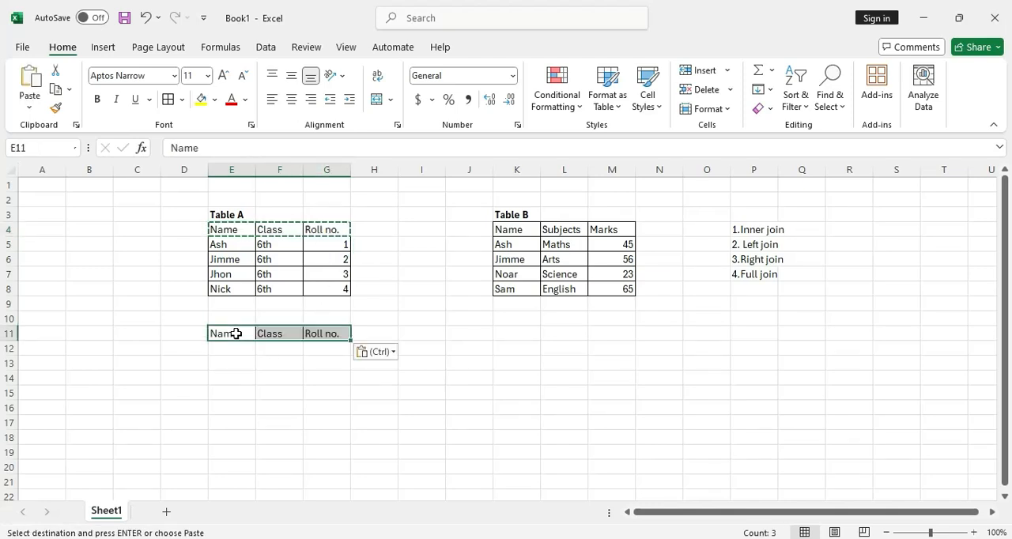
{"action": "left_click_drag", "start_coordinate": [553, 232], "coordinate": [602, 228]}
{"action": "key", "text": "ctrl+c"}
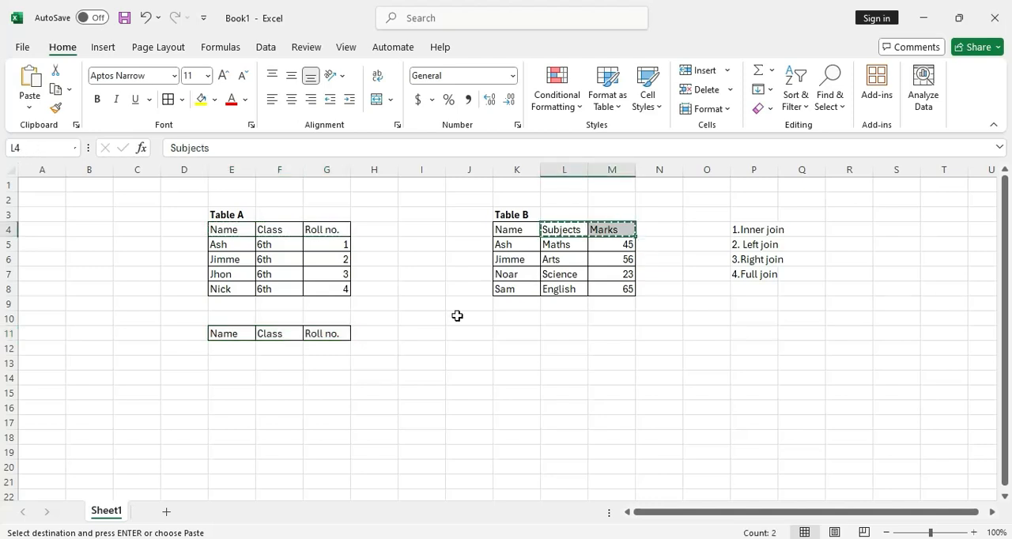
{"action": "left_click", "coordinate": [377, 333]}
{"action": "key", "text": "ctrl+v"}
{"action": "key", "text": "ctrl"}
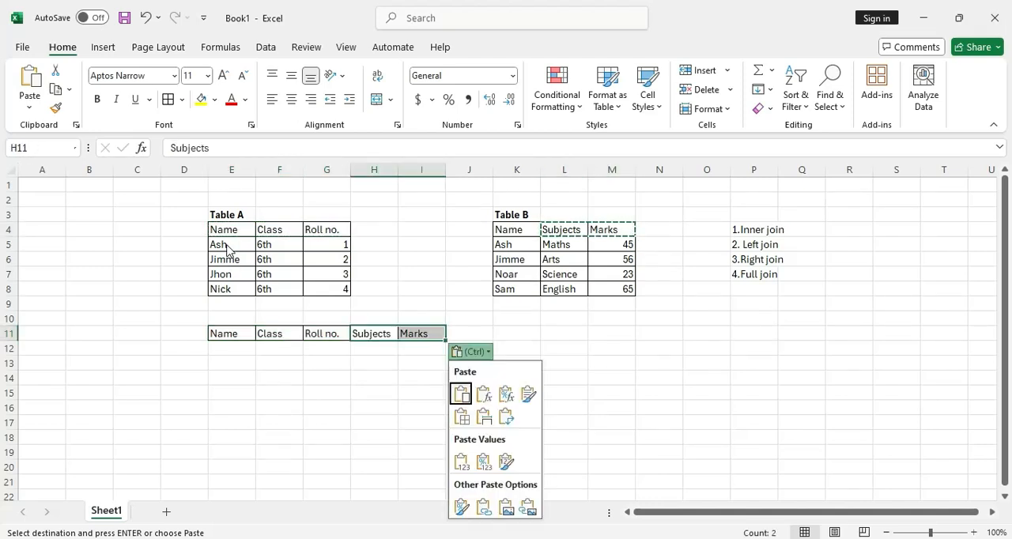
{"action": "key", "text": "Escape"}
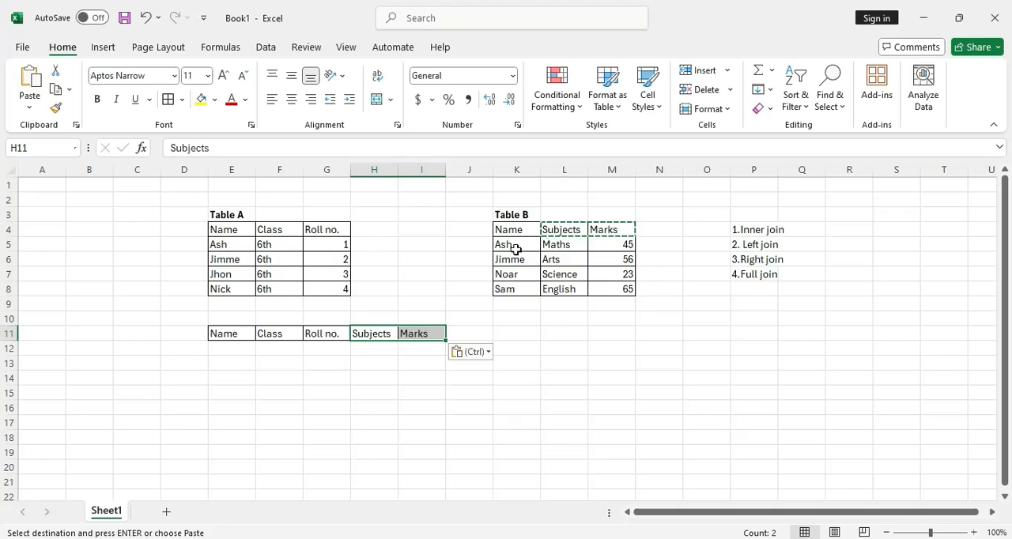
Copy the first two data rows of Table A (E5:G6) beneath the new header row, starting at E12
{"action": "left_click", "coordinate": [224, 246]}
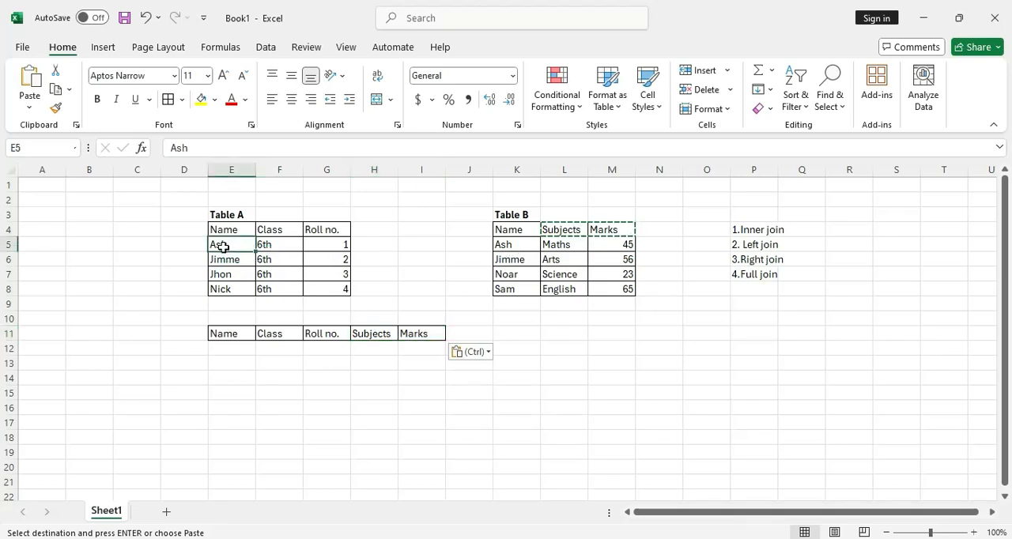
{"action": "left_click_drag", "start_coordinate": [251, 264], "coordinate": [312, 260]}
{"action": "key", "text": "ctrl+c"}
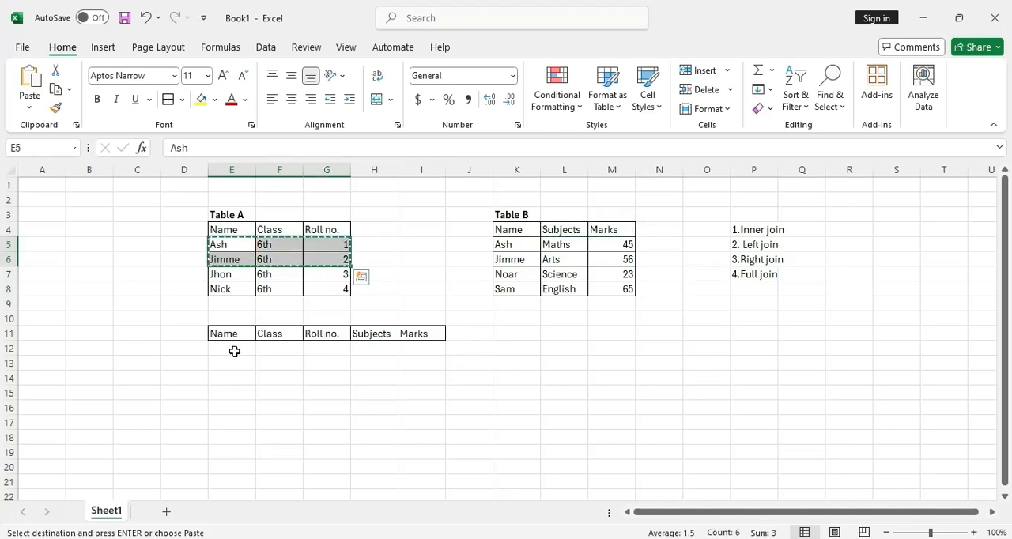
{"action": "left_click", "coordinate": [233, 351]}
{"action": "key", "text": "ctrl+v"}
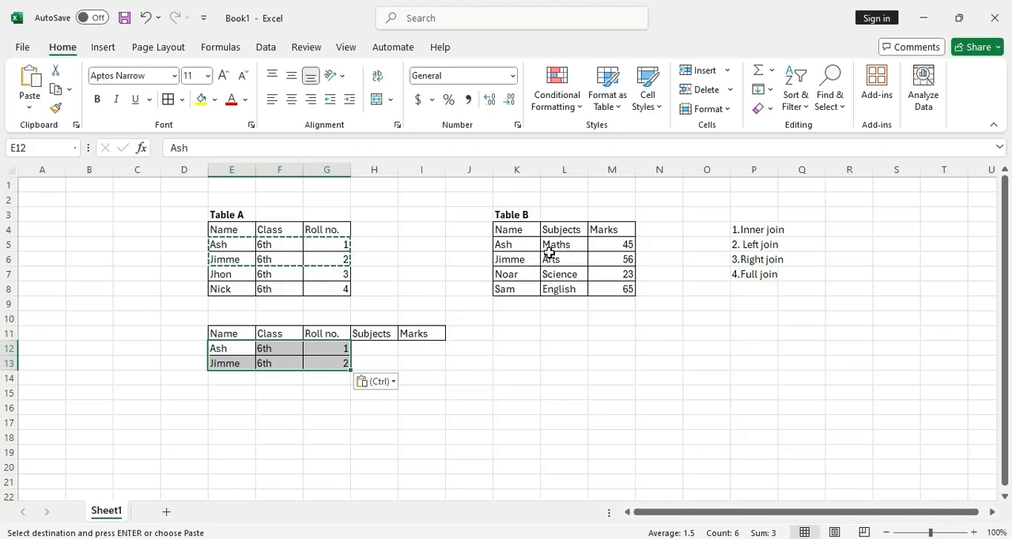
Copy the matching Subjects and Marks values from Table B (L5:M6) to H12 to complete the inner join result
{"action": "left_click_drag", "start_coordinate": [552, 246], "coordinate": [599, 269]}
{"action": "key", "text": "ctrl+c"}
{"action": "left_click", "coordinate": [375, 349]}
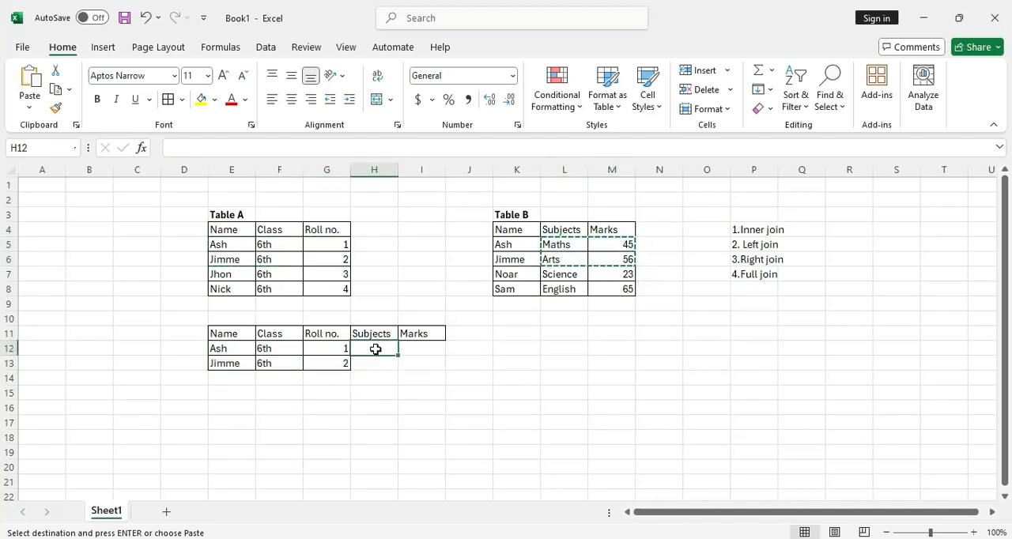
{"action": "key", "text": "ctrl+v"}
{"action": "left_click", "coordinate": [571, 321]}
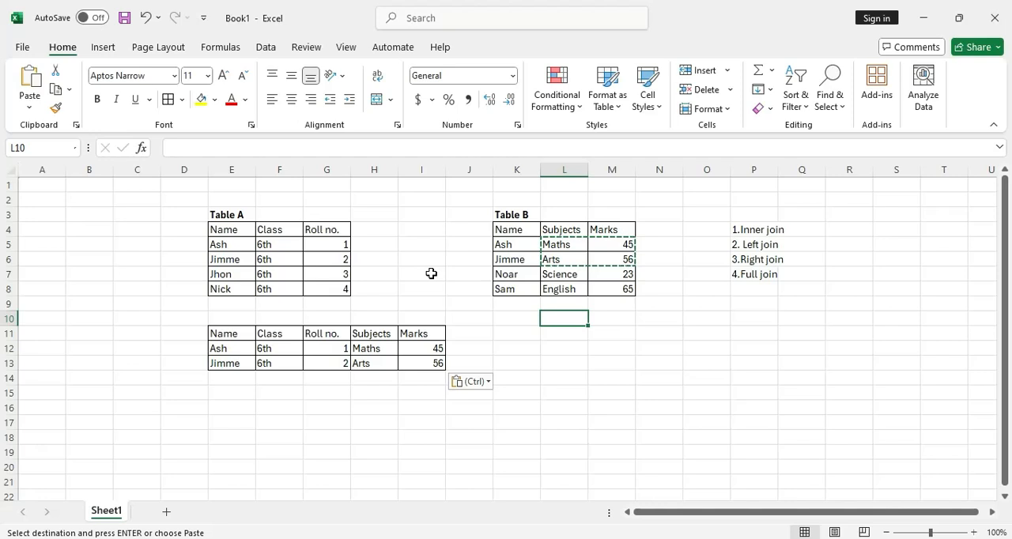
{"action": "left_click", "coordinate": [554, 351]}
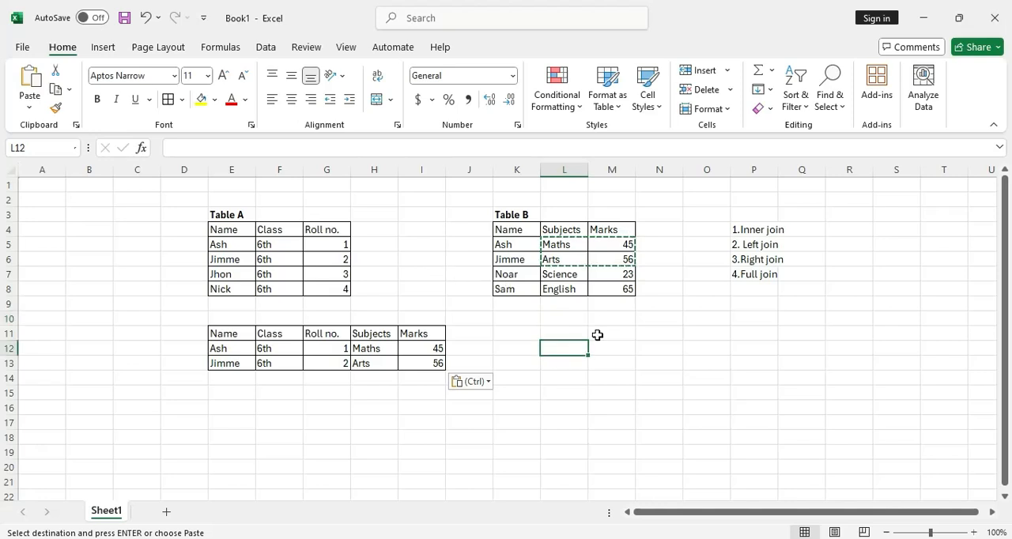
{"action": "left_click", "coordinate": [671, 315]}
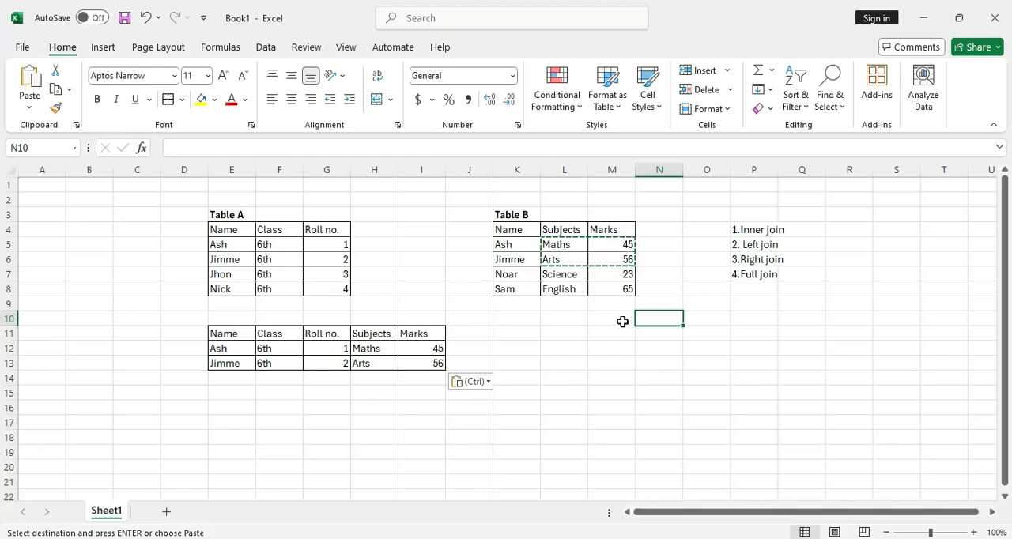
{"action": "key", "text": "Escape"}
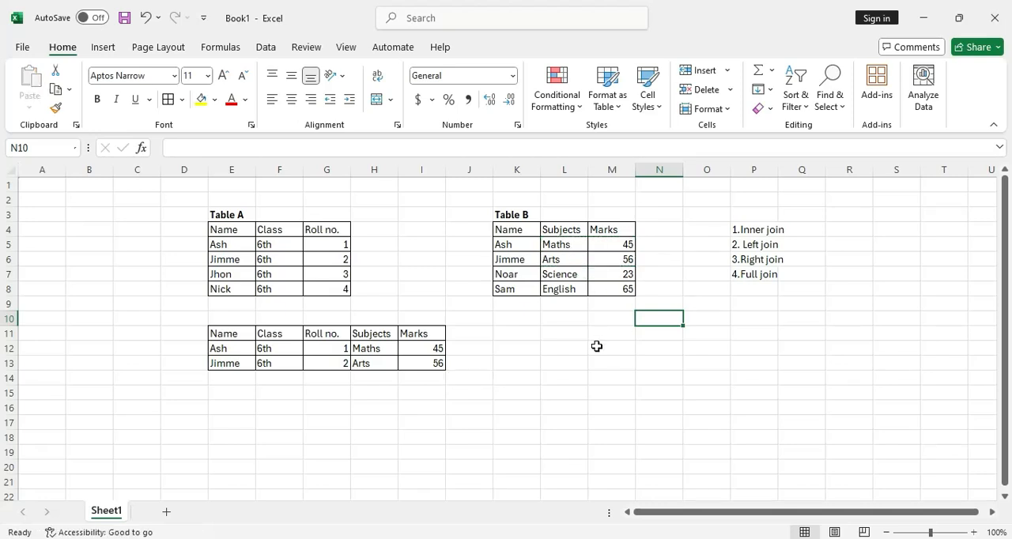
Copy the whole of Table A including its headers (E4:G8) to K11 as the base of the left join
{"action": "left_click", "coordinate": [236, 244]}
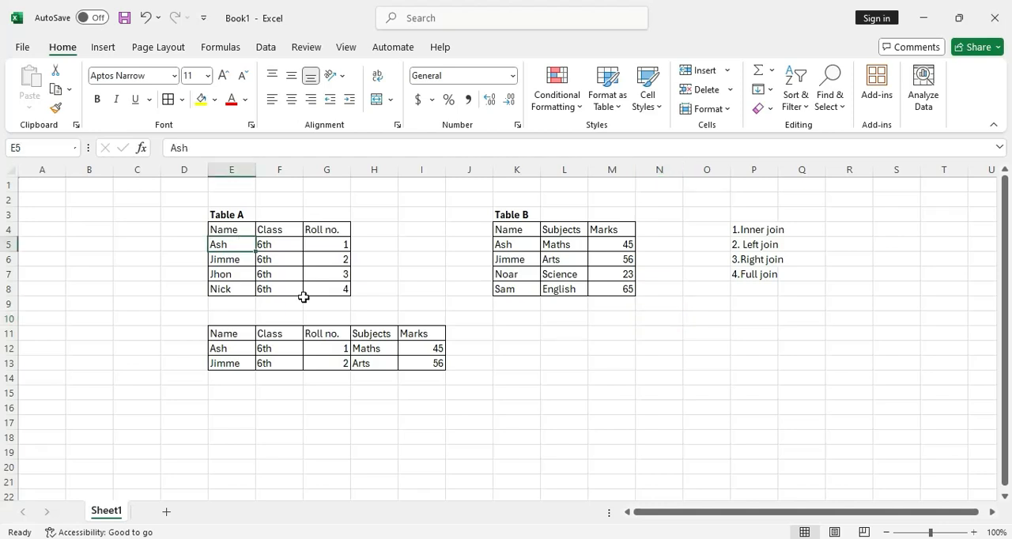
{"action": "left_click", "coordinate": [325, 296], "text": "shift"}
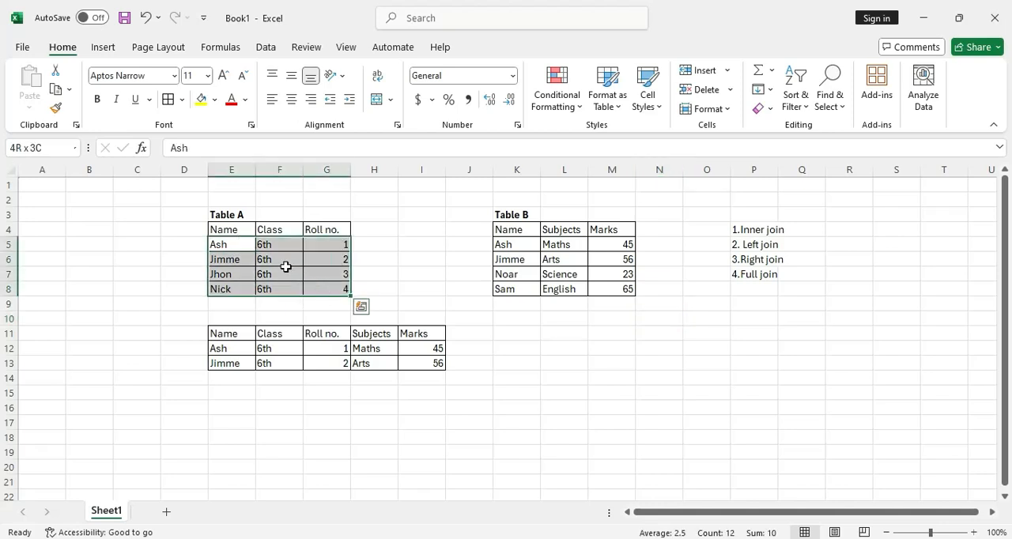
{"action": "left_click", "coordinate": [225, 230]}
{"action": "left_click", "coordinate": [321, 287], "text": "shift"}
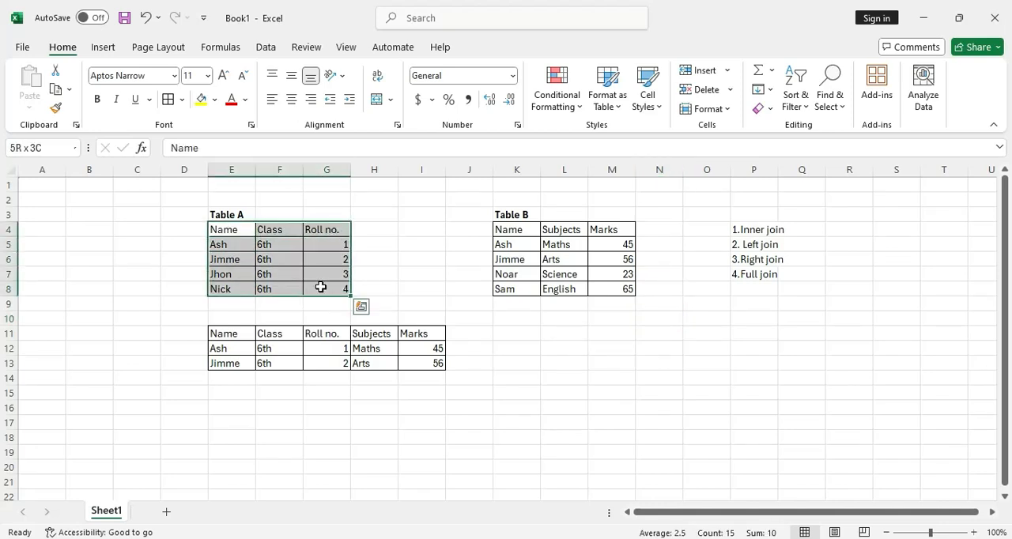
{"action": "key", "text": "ctrl+c"}
{"action": "left_click", "coordinate": [519, 334]}
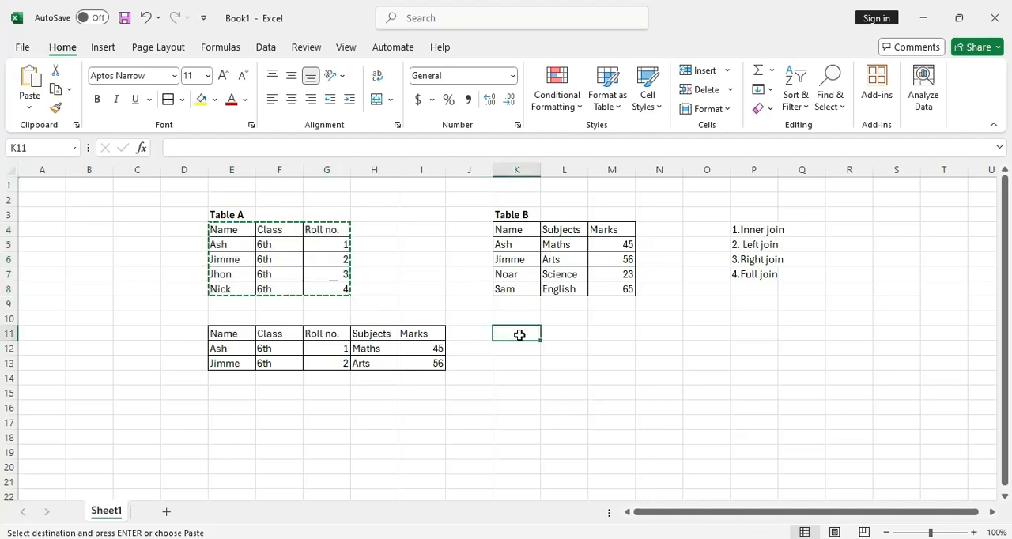
{"action": "key", "text": "ctrl+v"}
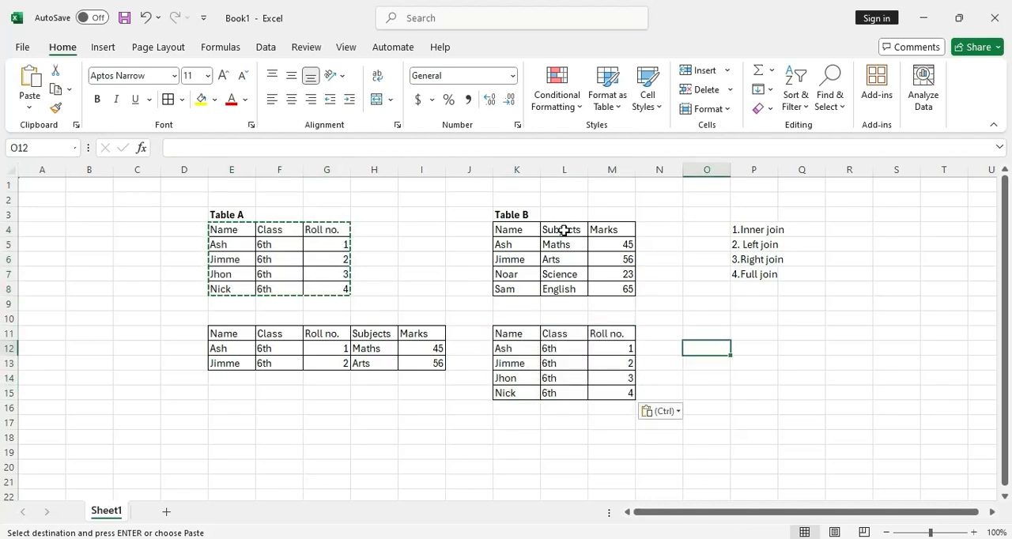
Copy Table B's Subjects and Marks headers to N11, extending the left join's header row
{"action": "left_click", "coordinate": [567, 230]}
{"action": "left_click", "coordinate": [599, 231], "text": "shift"}
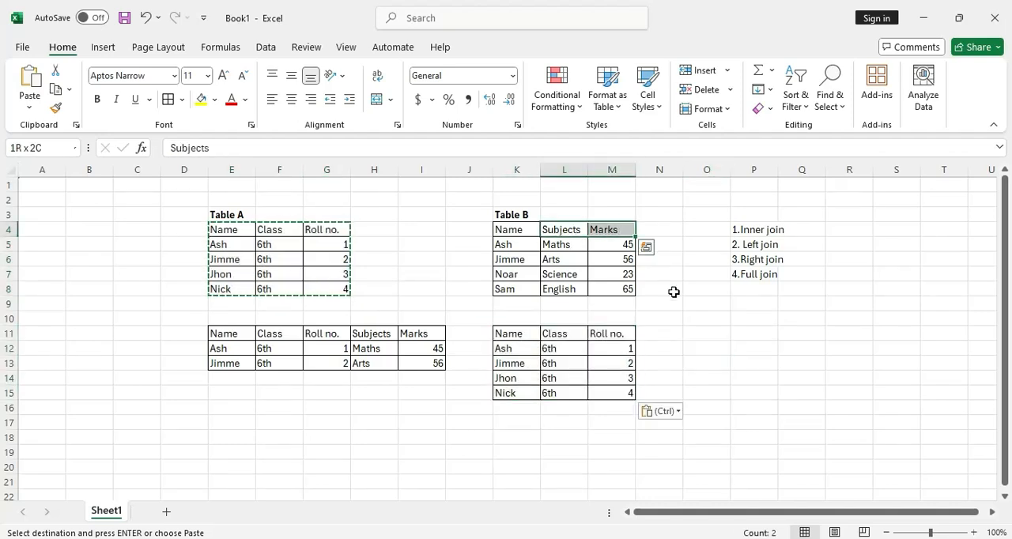
{"action": "key", "text": "ctrl+c"}
{"action": "left_click", "coordinate": [648, 331]}
{"action": "key", "text": "ctrl+v"}
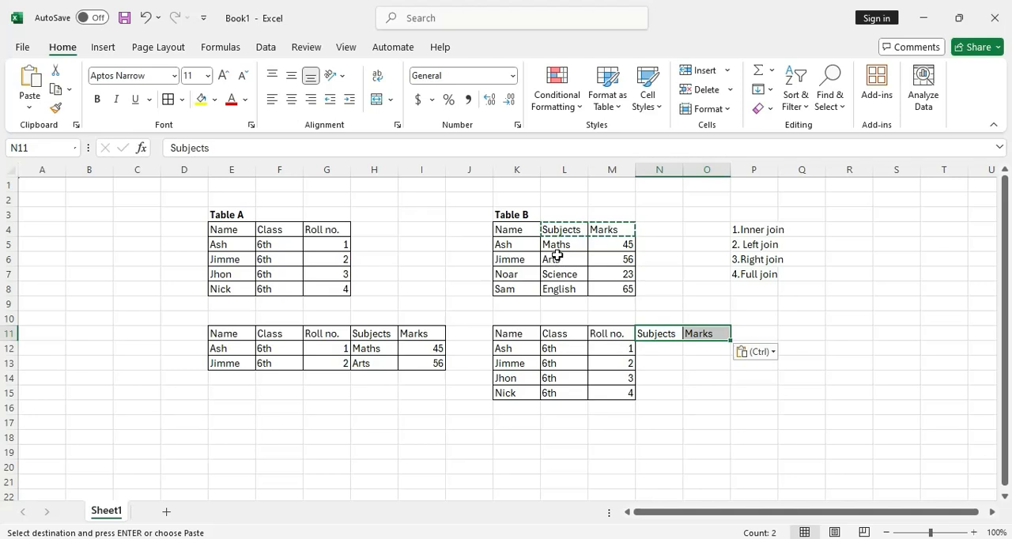
{"action": "left_click", "coordinate": [513, 250]}
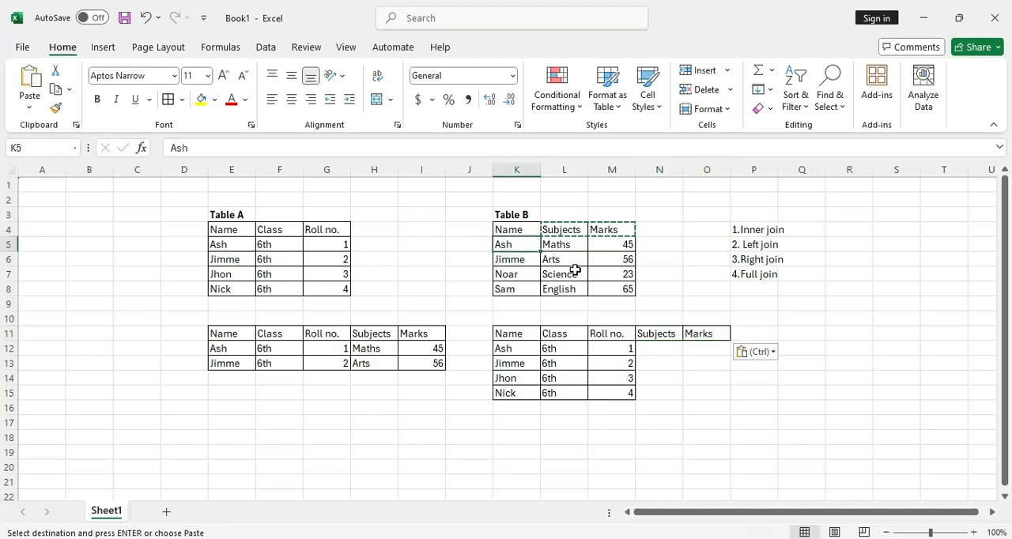
{"action": "left_click_drag", "start_coordinate": [603, 264], "coordinate": [604, 265]}
{"action": "key", "text": "ctrl+c"}
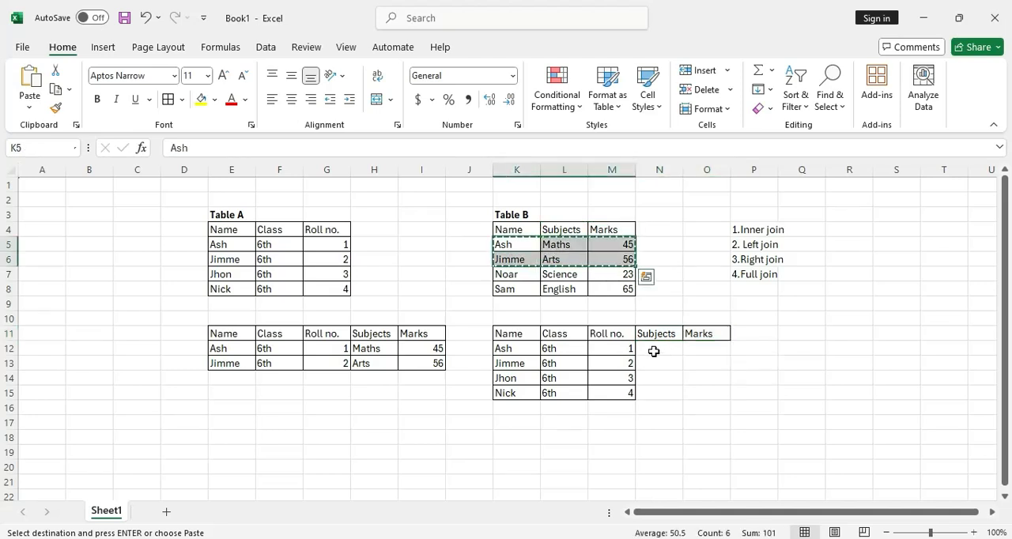
{"action": "left_click", "coordinate": [647, 351]}
{"action": "key", "text": "ctrl+v"}
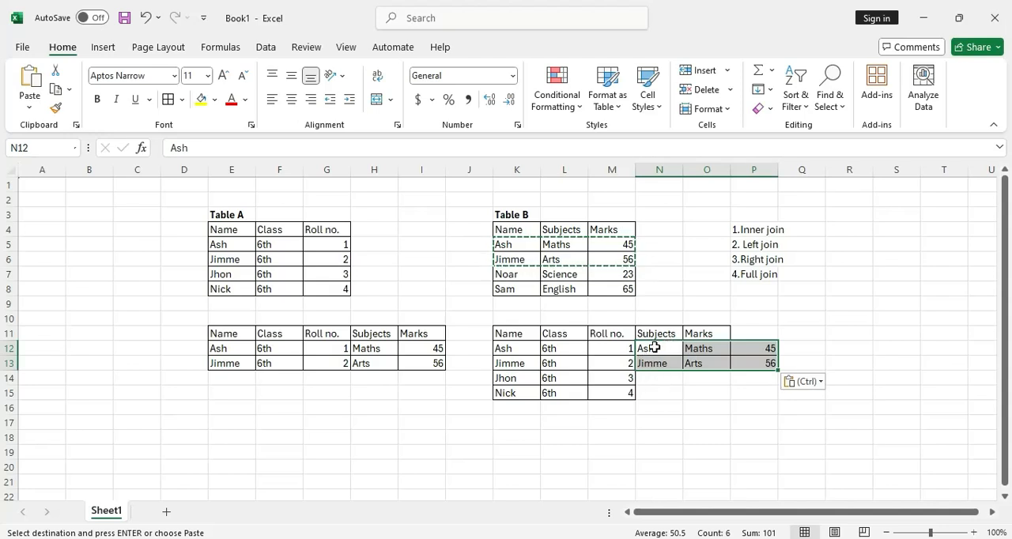
{"action": "left_click_drag", "start_coordinate": [655, 348], "coordinate": [655, 377]}
{"action": "key", "text": "ctrl+z"}
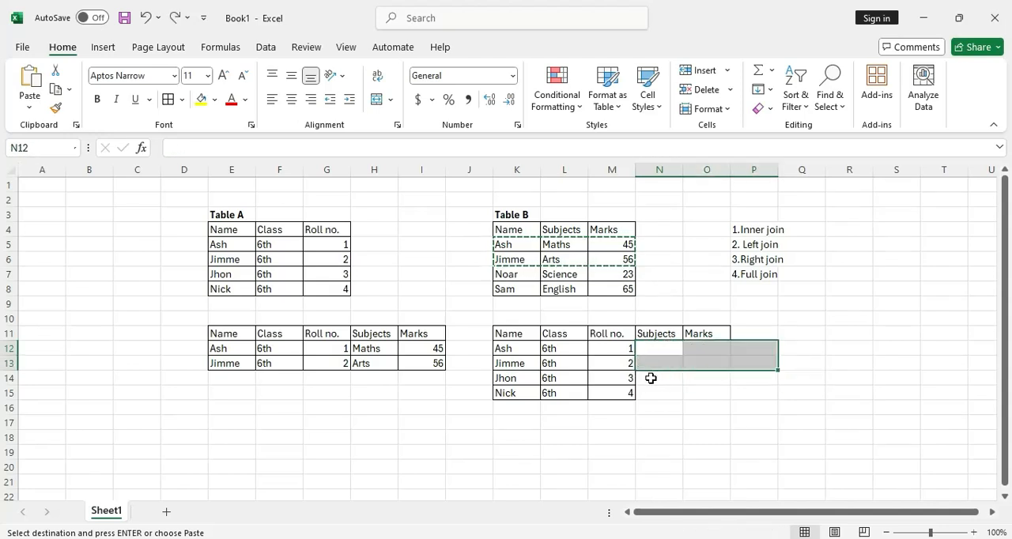
Copy the Subjects and Marks values of Table B's first two records (L5:M6) to N12 in the left join table
{"action": "left_click_drag", "start_coordinate": [547, 248], "coordinate": [624, 261]}
{"action": "left_click", "coordinate": [658, 346]}
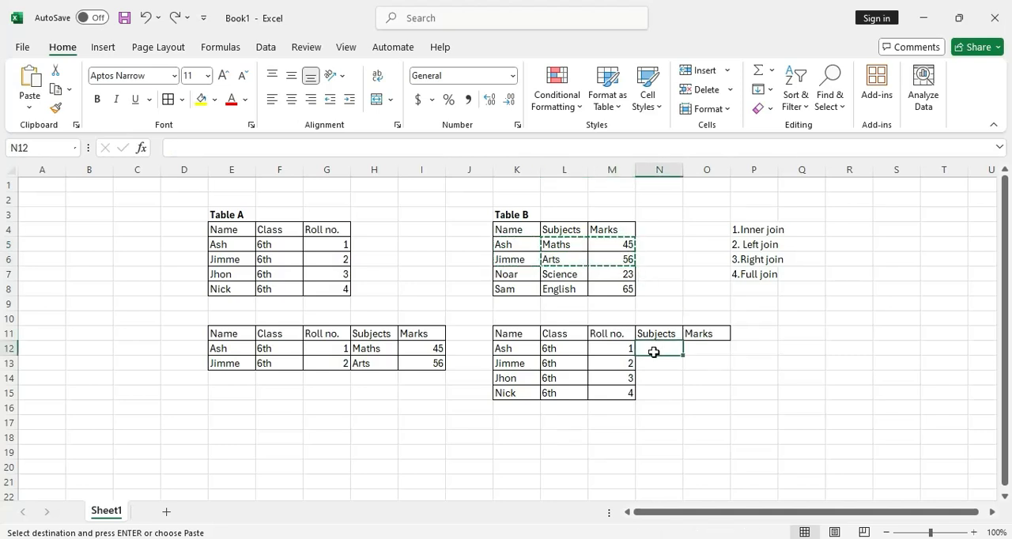
{"action": "key", "text": "ctrl+v"}
Fill the Subjects and Marks cells of the two unmatched left join rows (N14:O15) with Null
{"action": "left_click", "coordinate": [653, 376]}
{"action": "left_click_drag", "start_coordinate": [693, 392], "coordinate": [701, 393]}
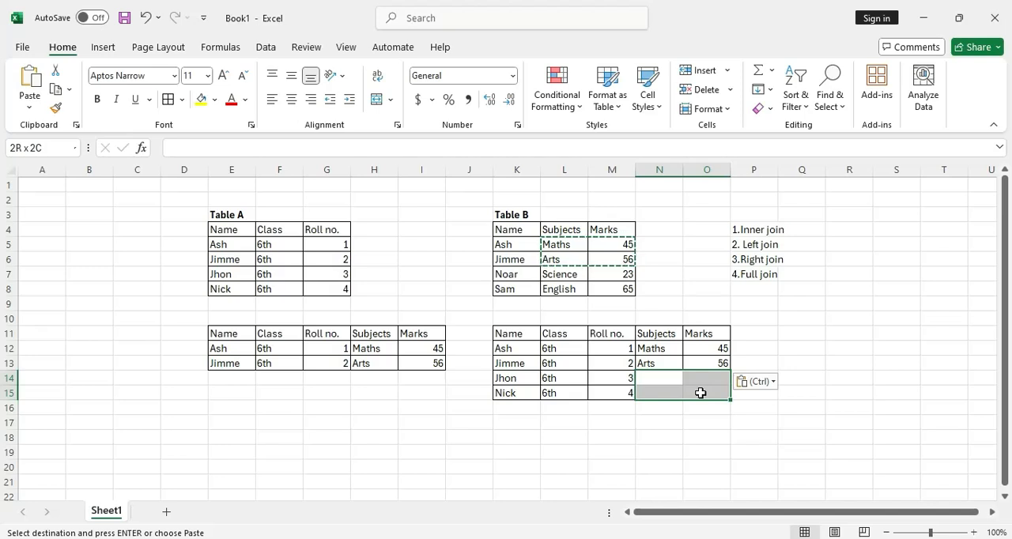
{"action": "key", "text": "Escape"}
{"action": "type", "text": "Nu"}
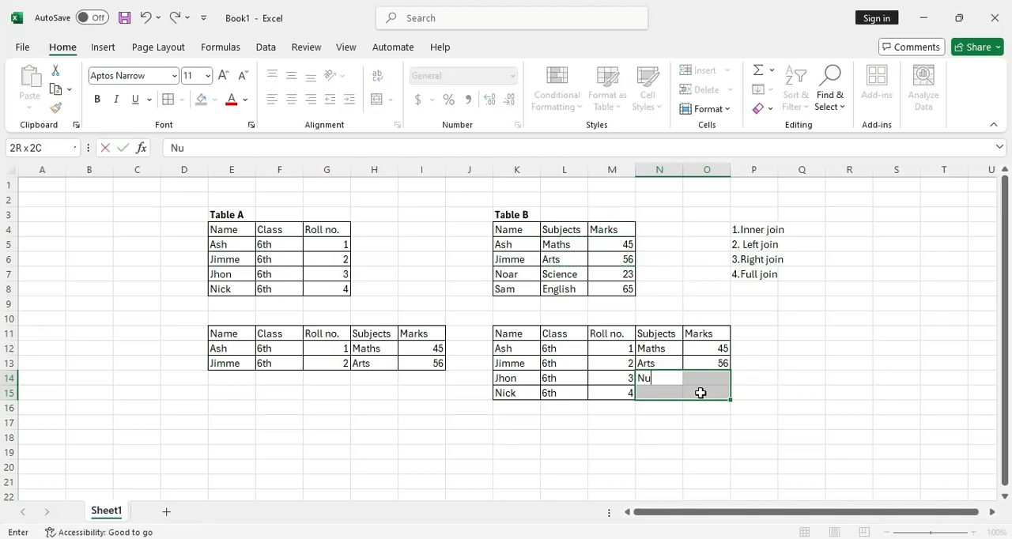
{"action": "type", "text": "ll"}
{"action": "key", "text": "Return"}
{"action": "key", "text": "ctrl+d"}
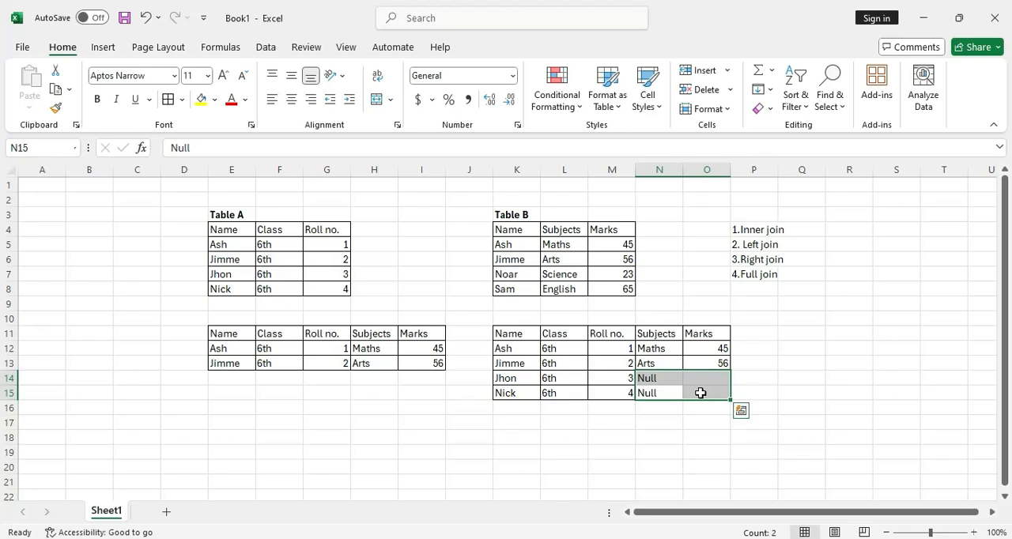
{"action": "key", "text": "ctrl+r"}
{"action": "left_click", "coordinate": [761, 348]}
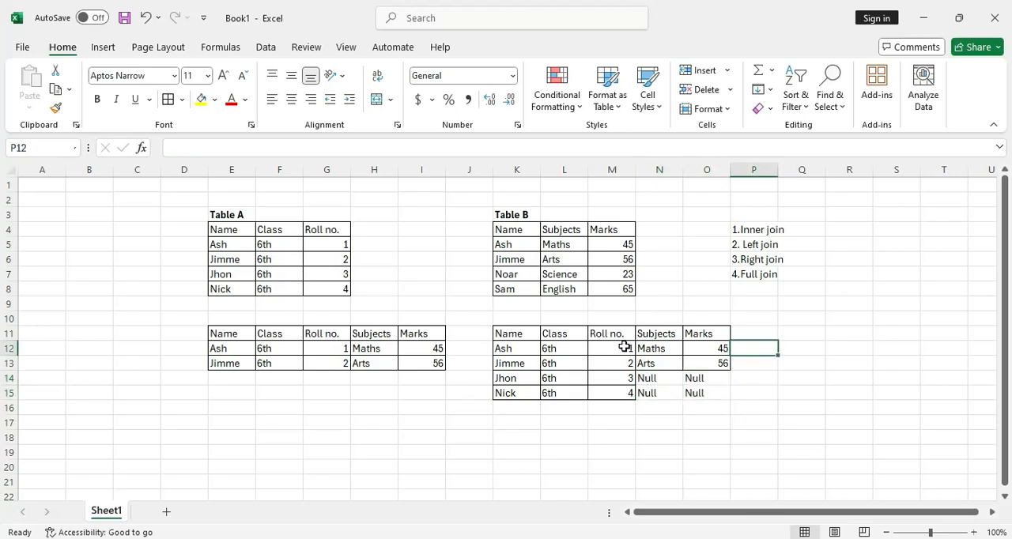
{"action": "left_click", "coordinate": [573, 324]}
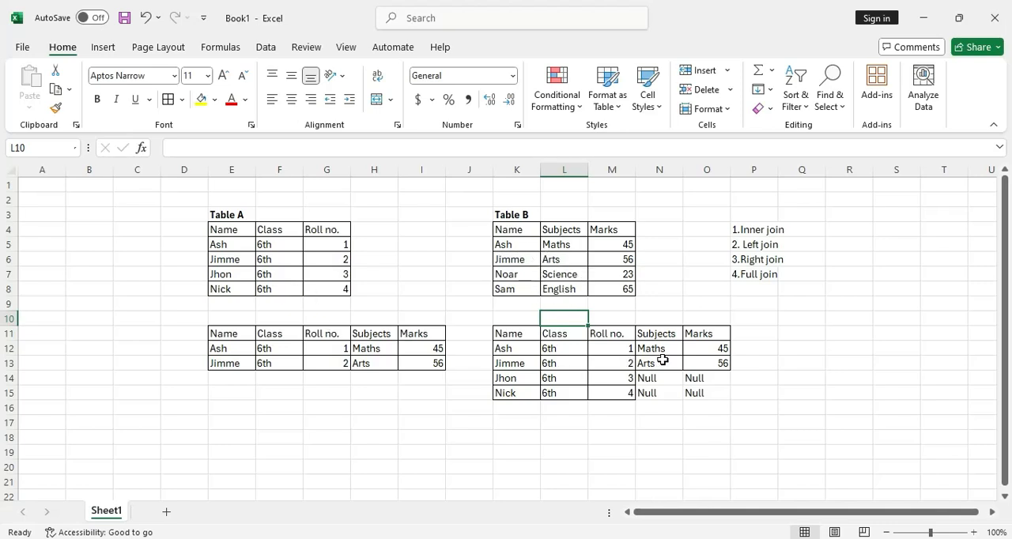
{"action": "left_click", "coordinate": [771, 348]}
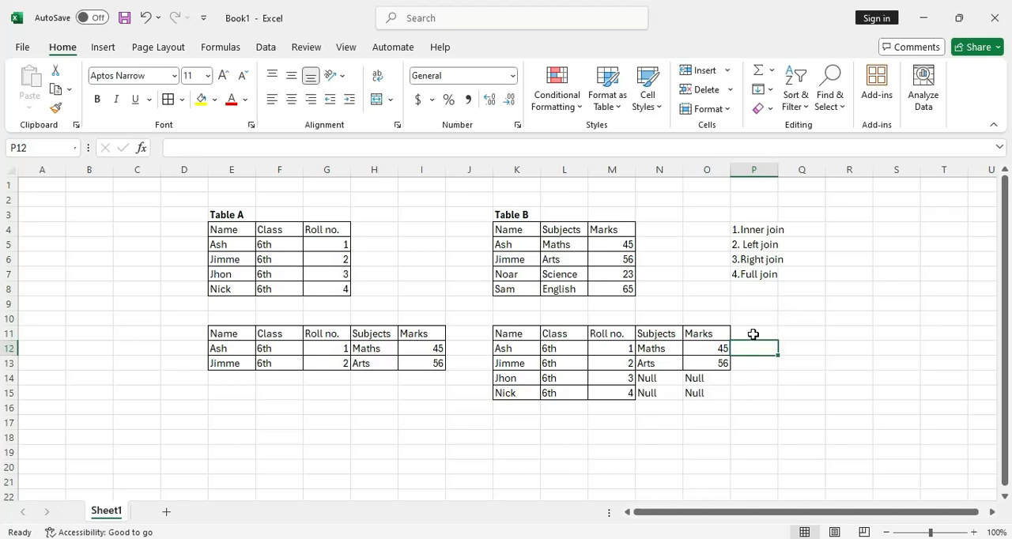
Copy the whole of Table B including its headers (K4:M8) to K17, below the left join table
{"action": "left_click", "coordinate": [506, 229]}
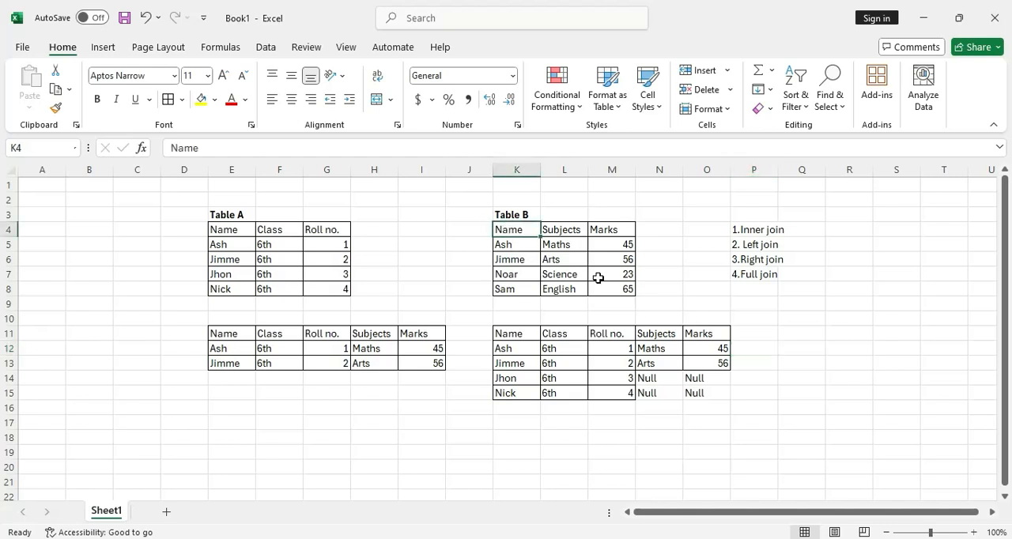
{"action": "left_click_drag", "start_coordinate": [599, 278], "coordinate": [608, 294]}
{"action": "key", "text": "ctrl+c"}
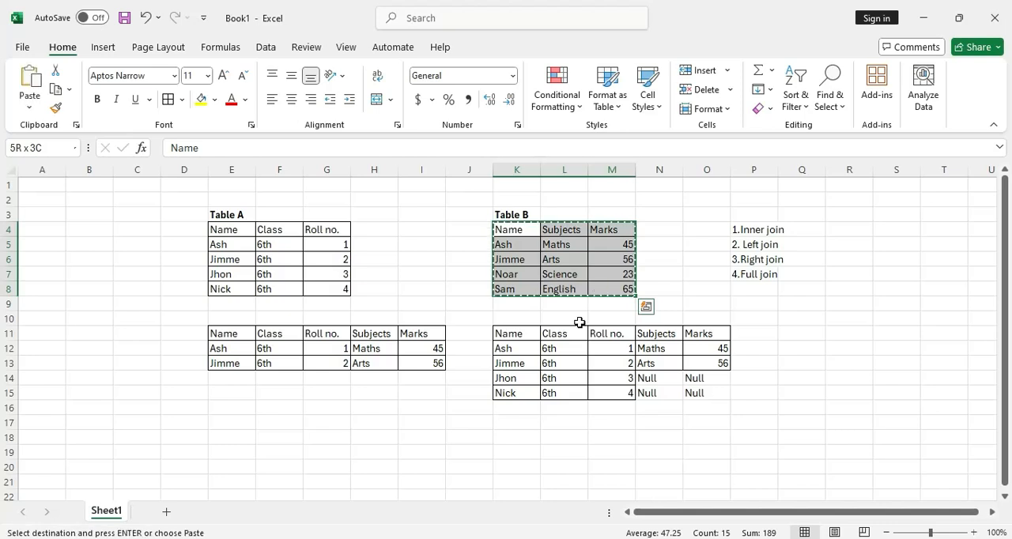
{"action": "scroll", "coordinate": [524, 348], "scroll_direction": "down", "scroll_amount": 1}
{"action": "left_click", "coordinate": [524, 383]}
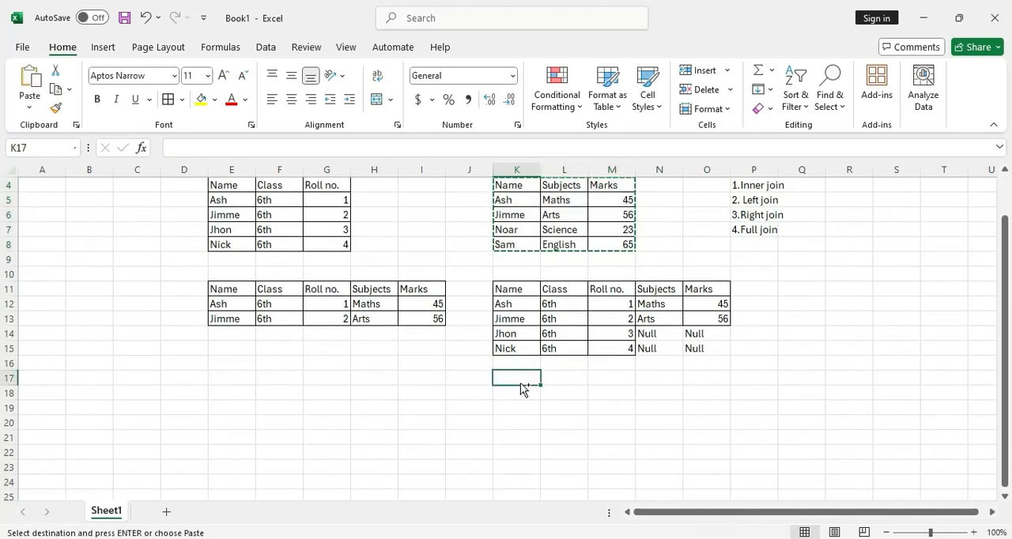
{"action": "key", "text": "ctrl+v"}
{"action": "left_click", "coordinate": [658, 456]}
{"action": "key", "text": "Escape"}
{"action": "scroll", "coordinate": [649, 361], "scroll_direction": "up", "scroll_amount": 1}
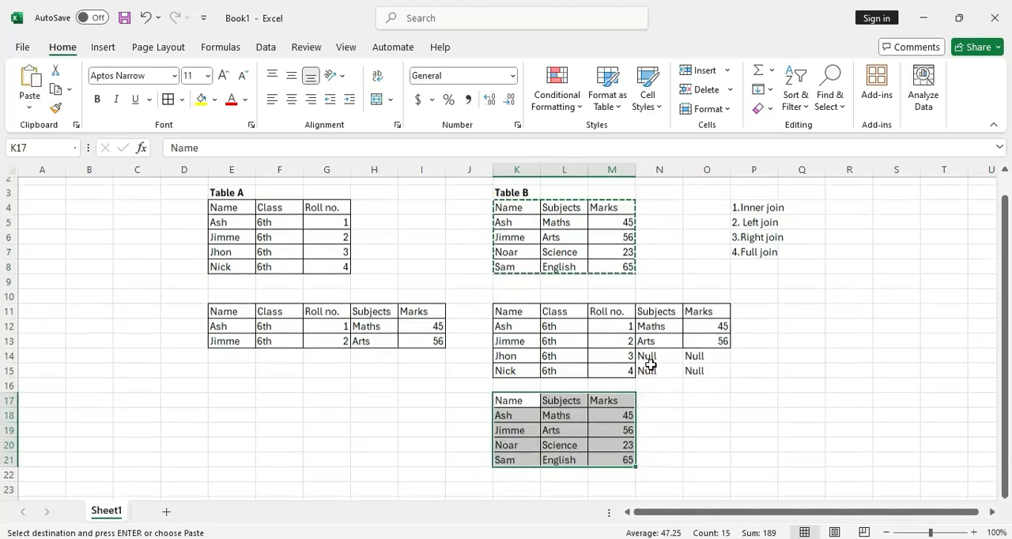
Copy Table A's Class and Roll no. headers (F4:G4) to I17, beside the right join table's header row
{"action": "left_click_drag", "start_coordinate": [271, 229], "coordinate": [334, 231]}
{"action": "key", "text": "ctrl+c"}
{"action": "left_click", "coordinate": [423, 422]}
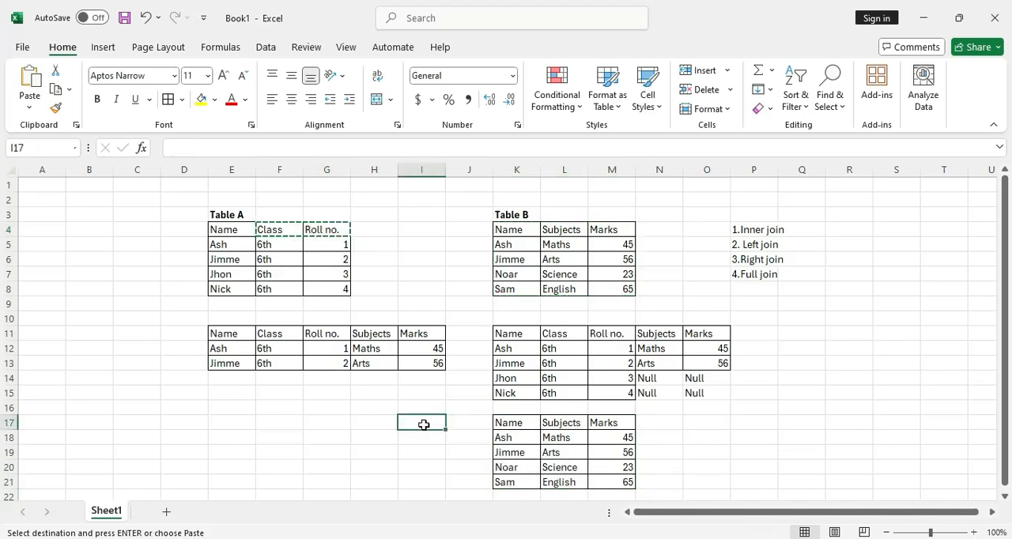
{"action": "key", "text": "ctrl+v"}
Copy the Class and Roll no. values of Table A's first two records (F5:G6) to I18 in the right join table
{"action": "left_click_drag", "start_coordinate": [272, 245], "coordinate": [322, 264]}
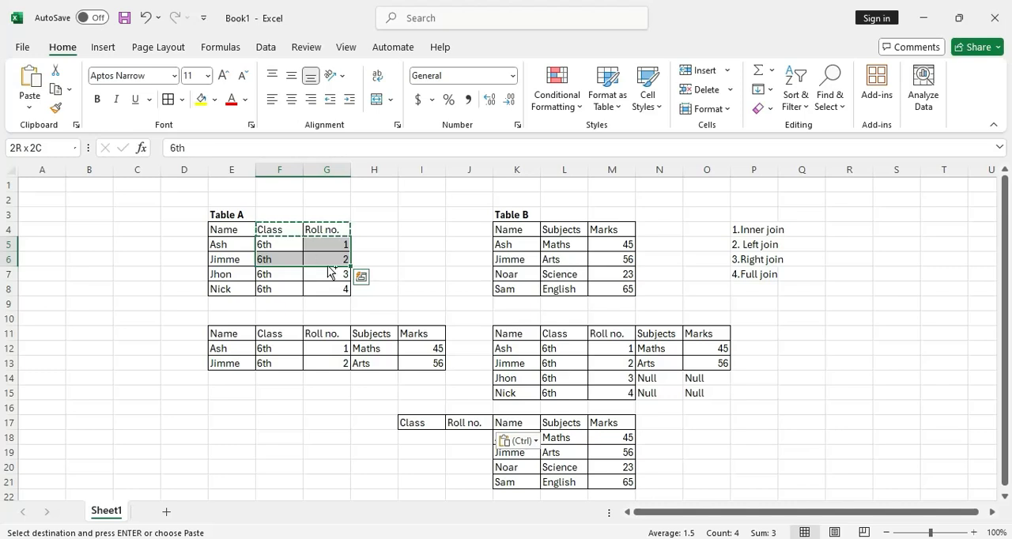
{"action": "key", "text": "ctrl+c"}
{"action": "left_click", "coordinate": [409, 436]}
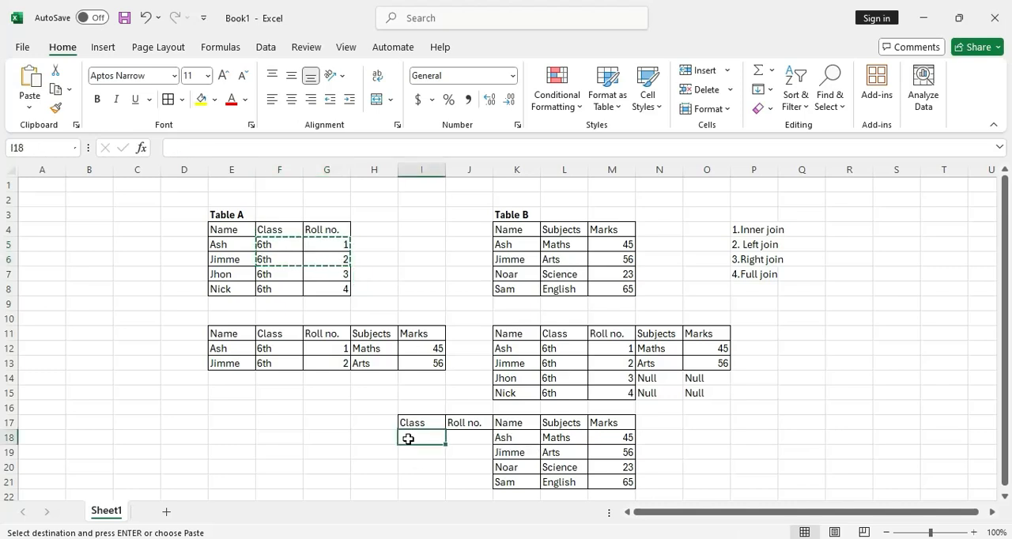
{"action": "key", "text": "ctrl+v"}
Fill the Class and Roll no. cells of the two unmatched right join rows (I20:J21) with Null
{"action": "scroll", "coordinate": [522, 451], "scroll_direction": "down", "scroll_amount": 1}
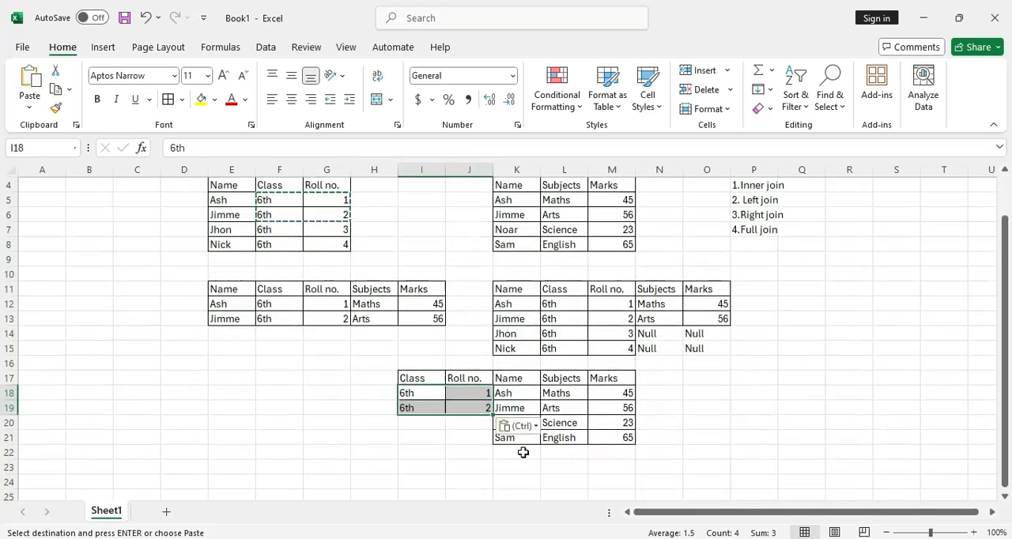
{"action": "left_click", "coordinate": [648, 336]}
{"action": "key", "text": "ctrl+c"}
{"action": "left_click", "coordinate": [441, 427]}
{"action": "key", "text": "ctrl+v"}
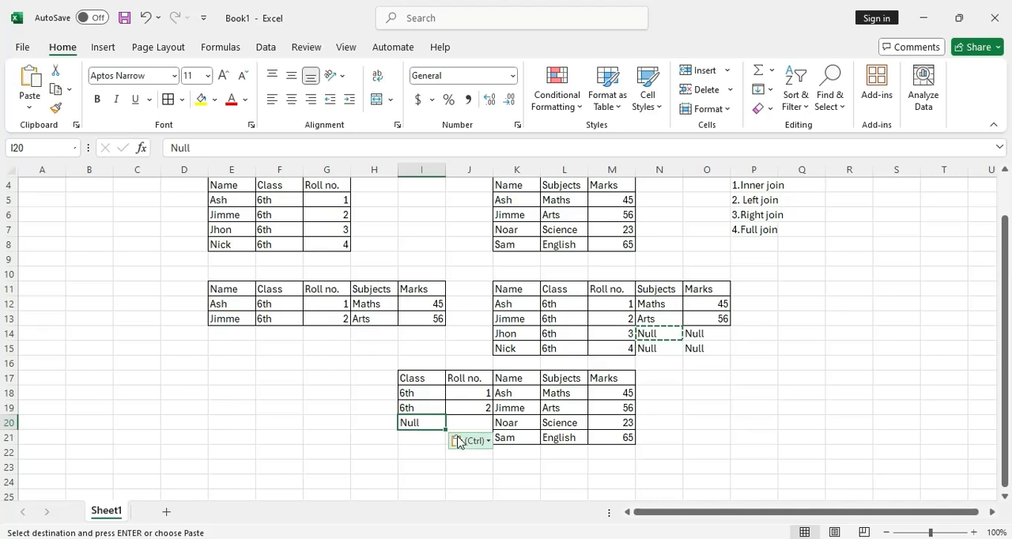
{"action": "left_click_drag", "start_coordinate": [427, 425], "coordinate": [459, 441]}
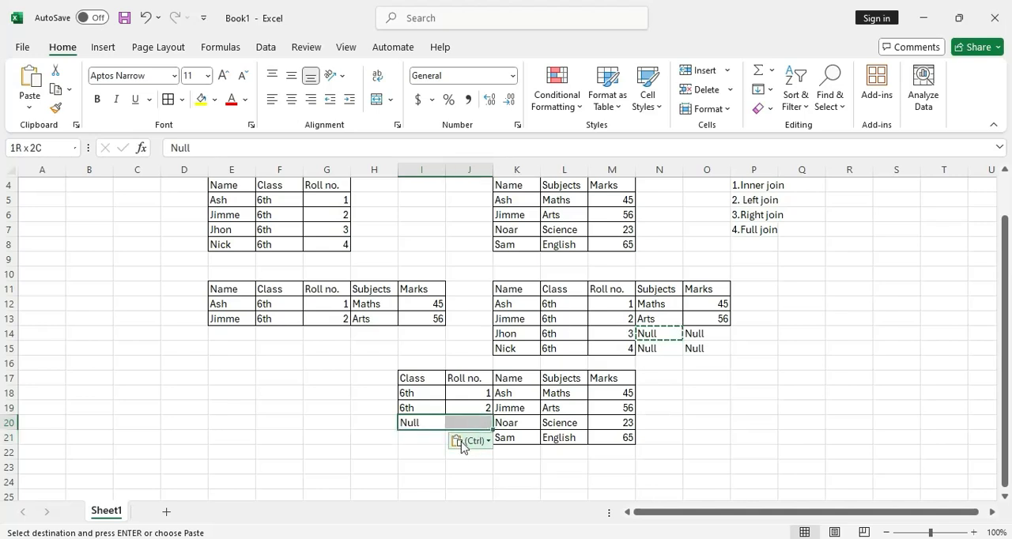
{"action": "key", "text": "Return"}
{"action": "left_click", "coordinate": [743, 407]}
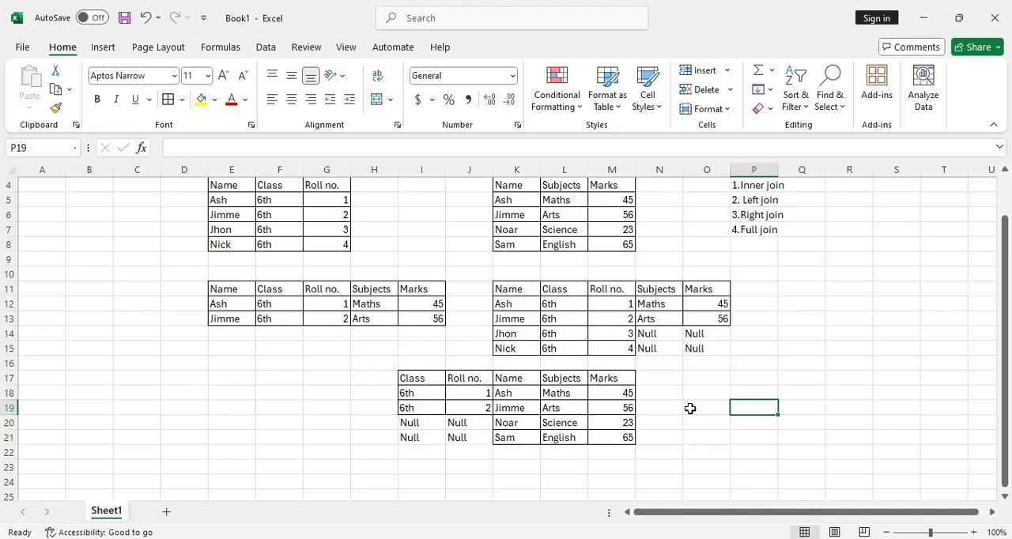
Copy the whole of Table A including its headers (E4:G8) to Q11 to start the full join table
{"action": "scroll", "coordinate": [676, 410], "scroll_direction": "up", "scroll_amount": 1}
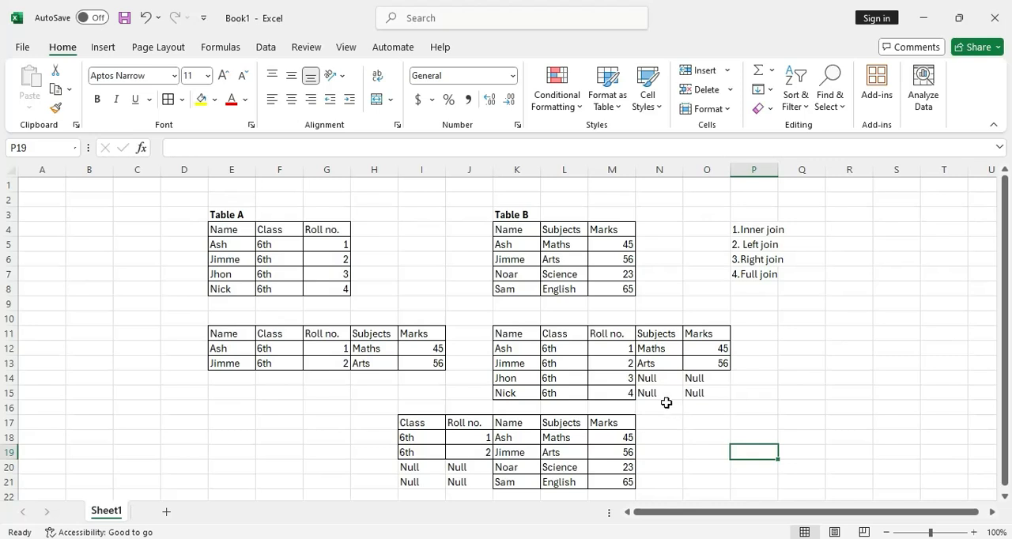
{"action": "left_click", "coordinate": [508, 231]}
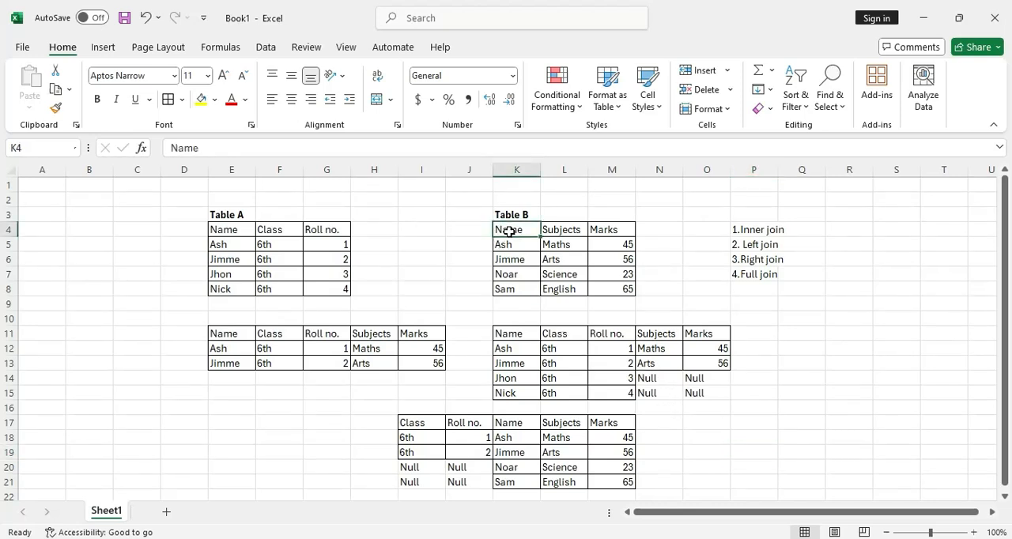
{"action": "left_click", "coordinate": [236, 232]}
{"action": "left_click", "coordinate": [330, 294]}
{"action": "left_click_drag", "start_coordinate": [236, 231], "coordinate": [330, 291]}
{"action": "key", "text": "ctrl+c"}
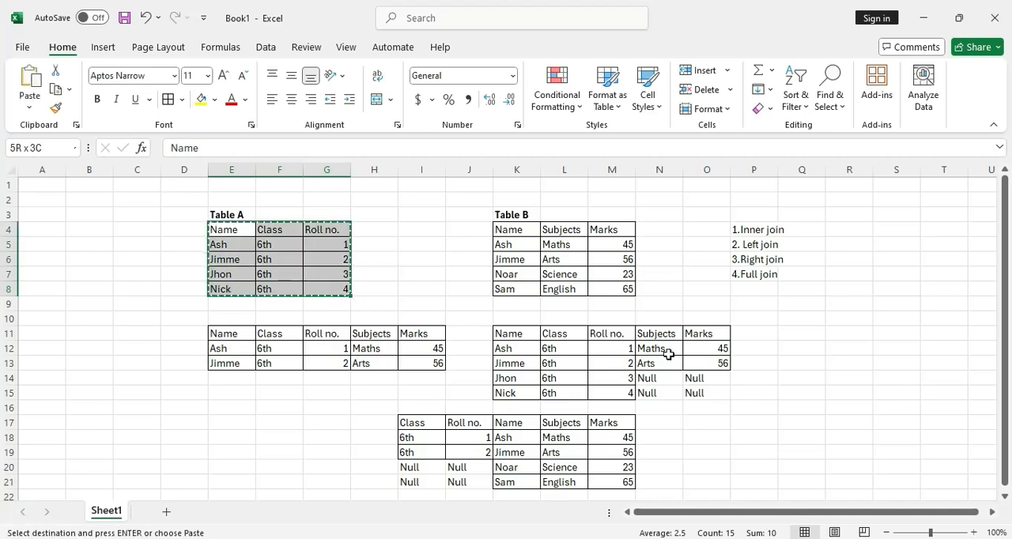
{"action": "left_click", "coordinate": [793, 335]}
{"action": "key", "text": "ctrl+v"}
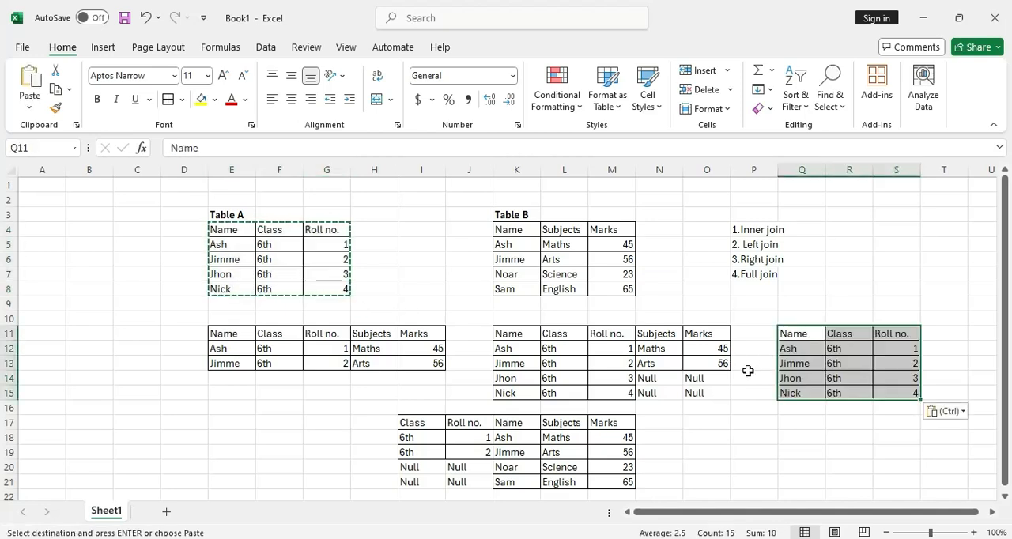
Copy Table B's Subjects and Marks headers (L4:M4) to T11, extending the full join's header row
{"action": "left_click", "coordinate": [549, 218]}
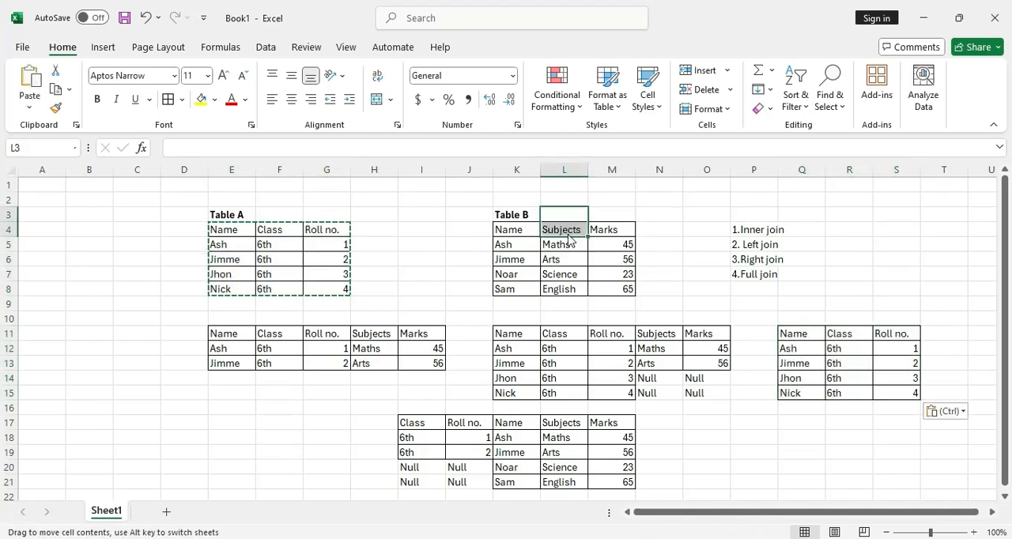
{"action": "left_click_drag", "start_coordinate": [563, 230], "coordinate": [614, 233]}
{"action": "key", "text": "ctrl+c"}
{"action": "left_click", "coordinate": [932, 334]}
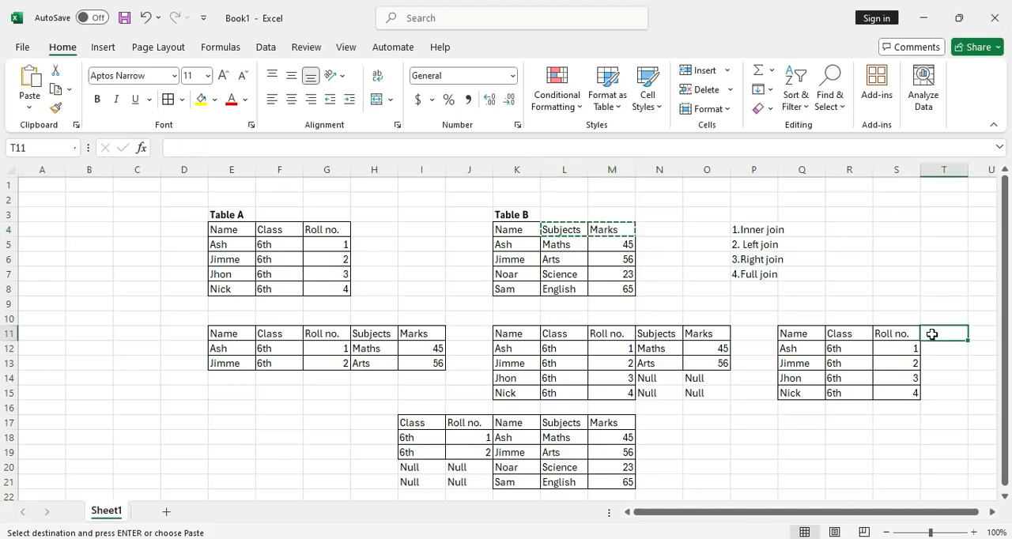
{"action": "key", "text": "ctrl+v"}
{"action": "left_click", "coordinate": [801, 437]}
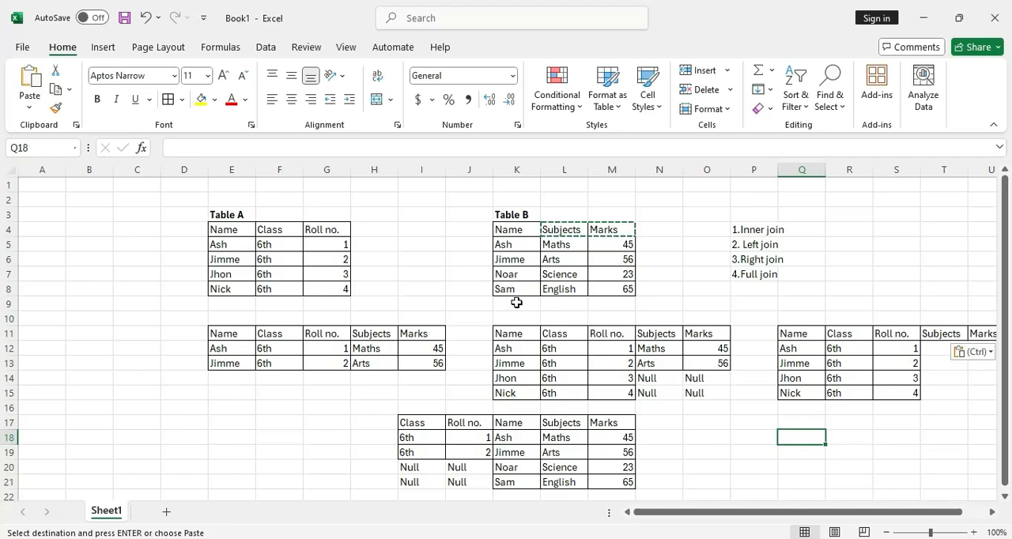
Copy the names of Table B's last two records (K7:K8) to Q16, below the full join's existing names
{"action": "left_click_drag", "start_coordinate": [515, 277], "coordinate": [515, 291]}
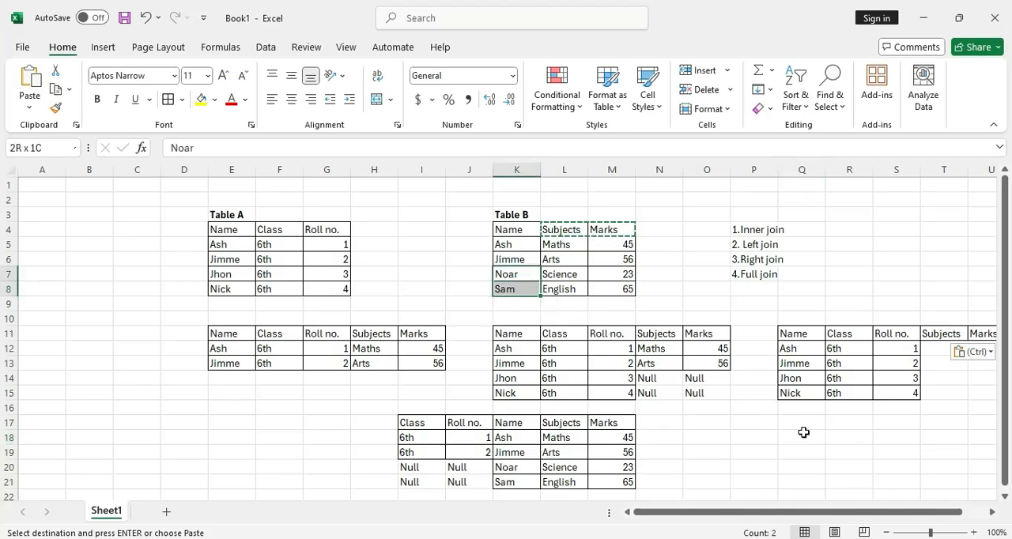
{"action": "key", "text": "ctrl+c"}
{"action": "left_click", "coordinate": [789, 408]}
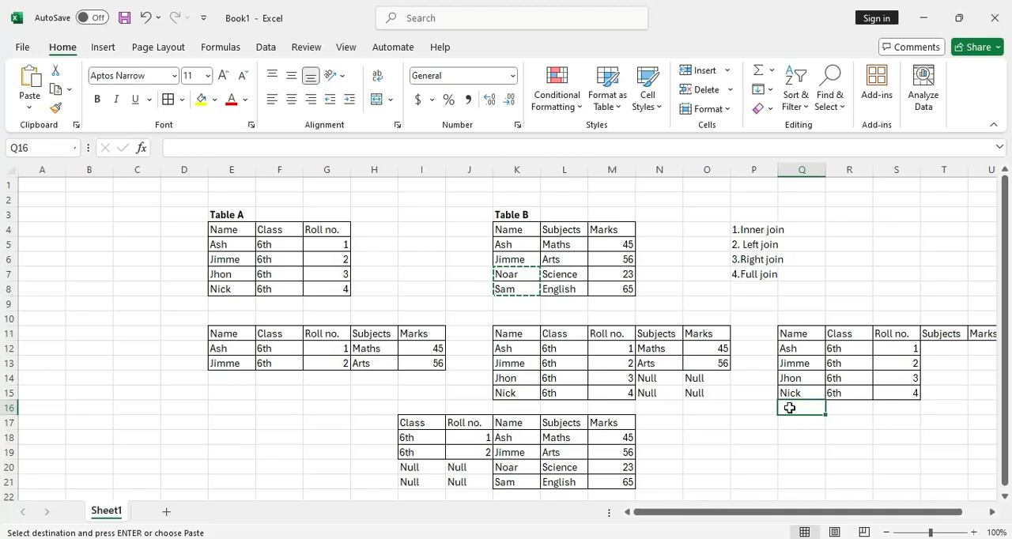
{"action": "key", "text": "ctrl+v"}
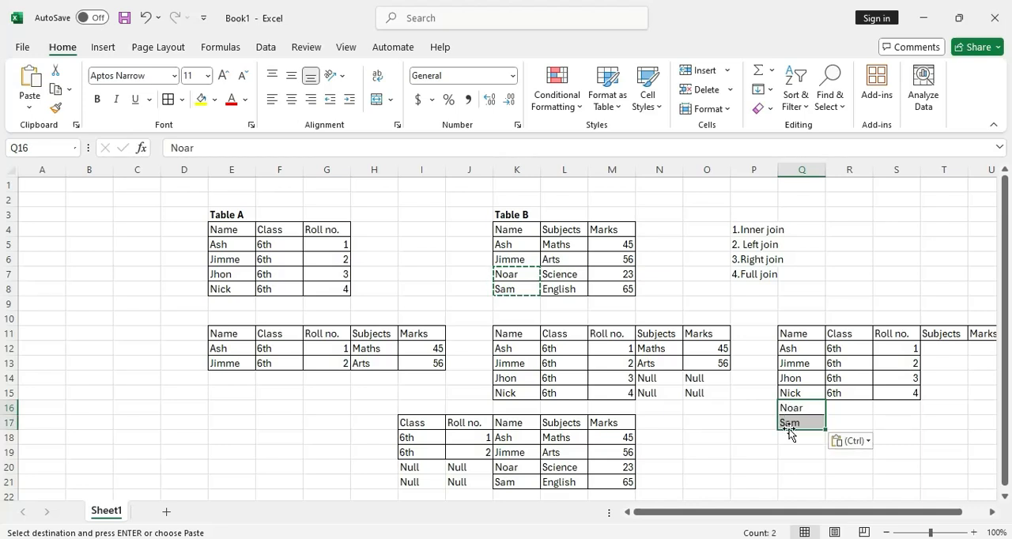
Copy the Subjects and Marks values of Table B's last two records (L7:M8) to T16 in the full join table
{"action": "left_click", "coordinate": [563, 275]}
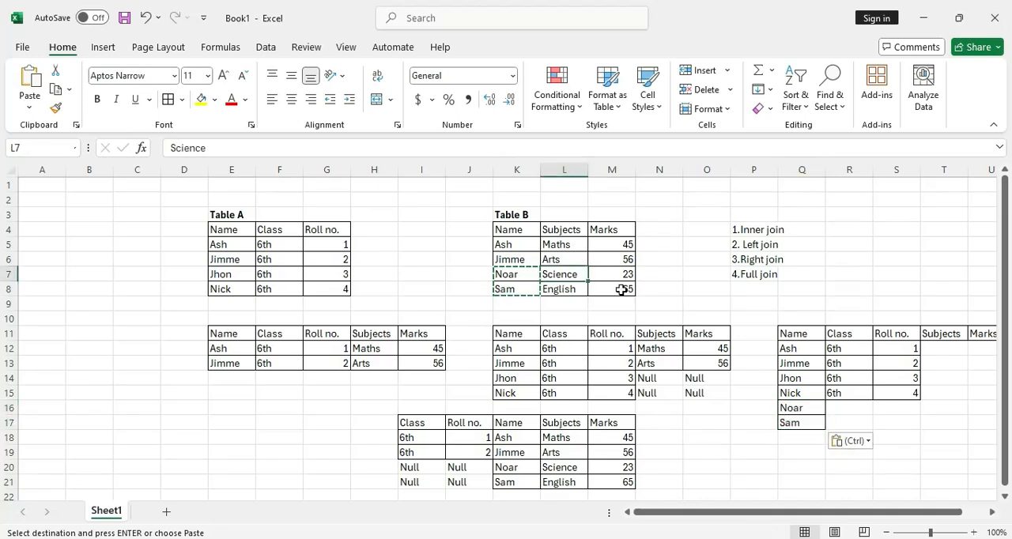
{"action": "left_click_drag", "start_coordinate": [563, 275], "coordinate": [622, 289]}
{"action": "key", "text": "ctrl+c"}
{"action": "left_click", "coordinate": [941, 408]}
{"action": "key", "text": "ctrl+v"}
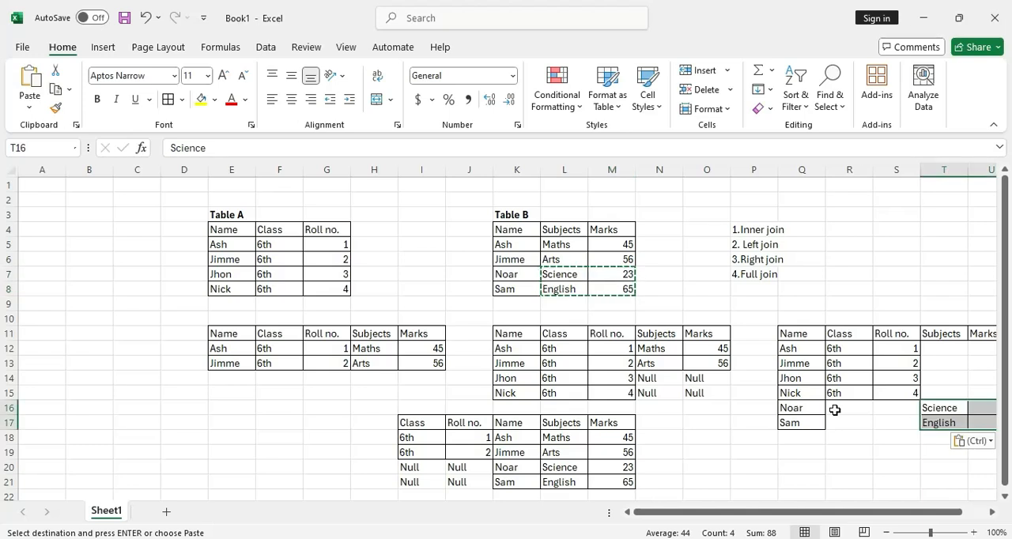
Fill the Class and Roll no. cells of the full join's last two rows (R16:S17) with Null
{"action": "left_click", "coordinate": [834, 410]}
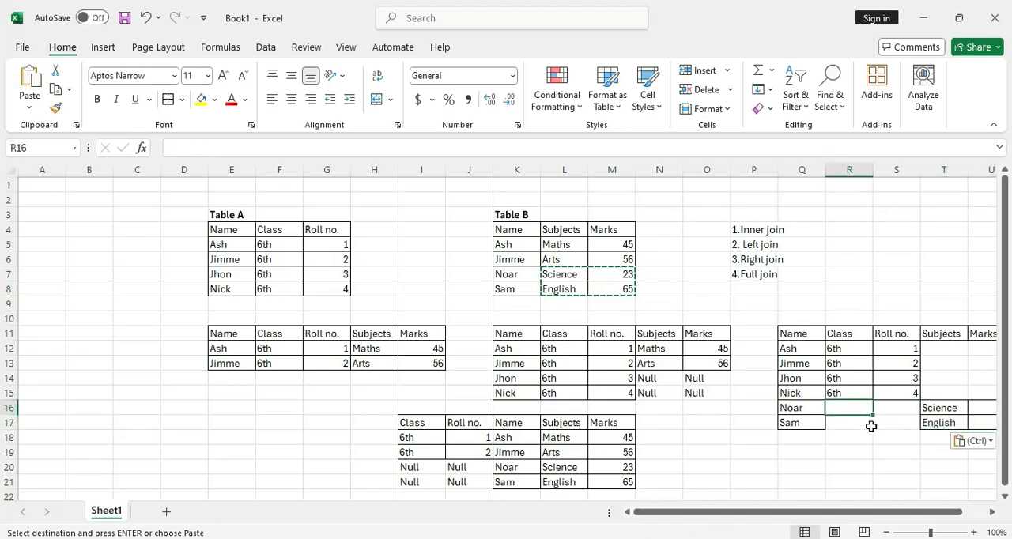
{"action": "type", "text": "Nu"}
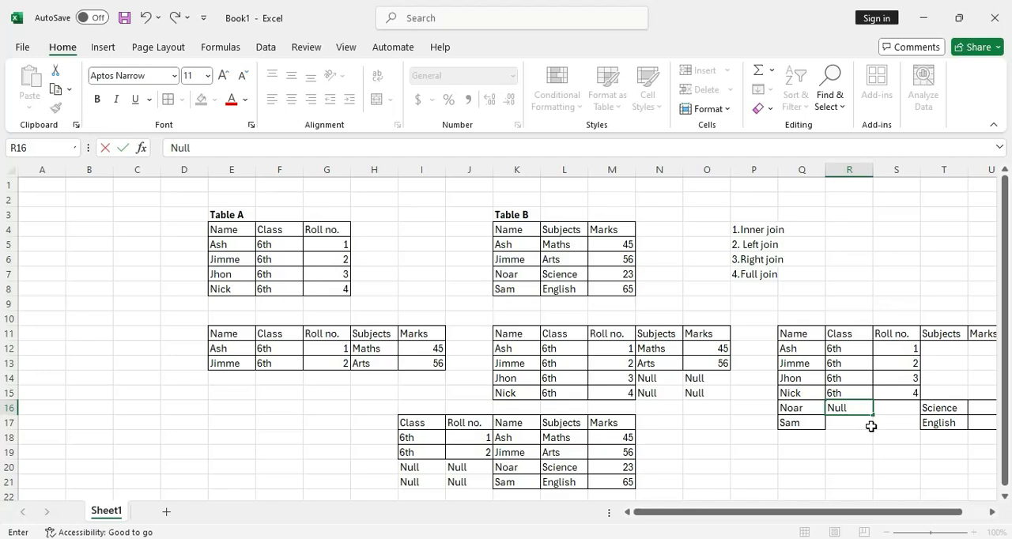
{"action": "type", "text": "ll"}
{"action": "key", "text": "Return"}
{"action": "key", "text": "Up"}
{"action": "key", "text": "shift+Right"}
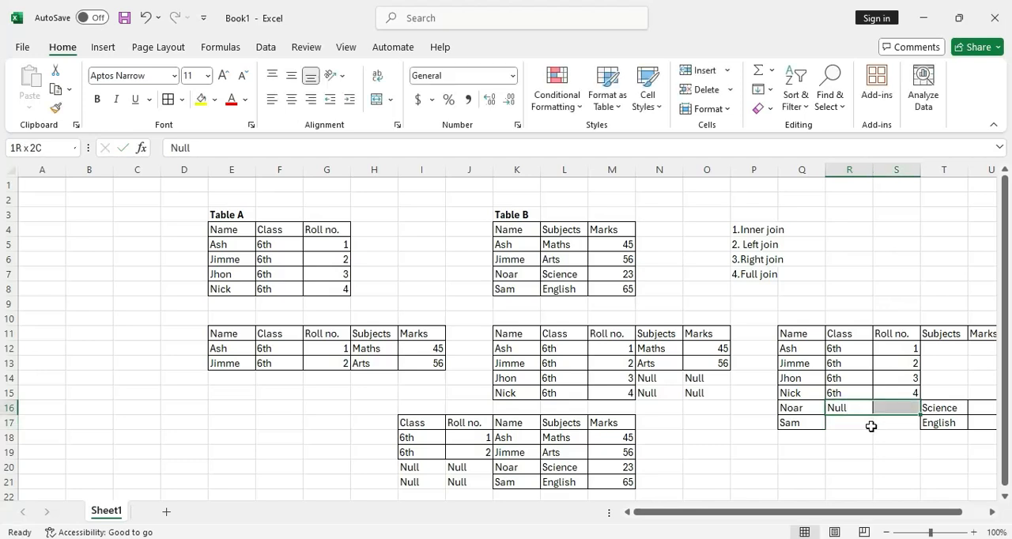
{"action": "key", "text": "ctrl+r"}
{"action": "key", "text": "shift+Down"}
{"action": "key", "text": "ctrl+d"}
{"action": "left_click", "coordinate": [958, 374]}
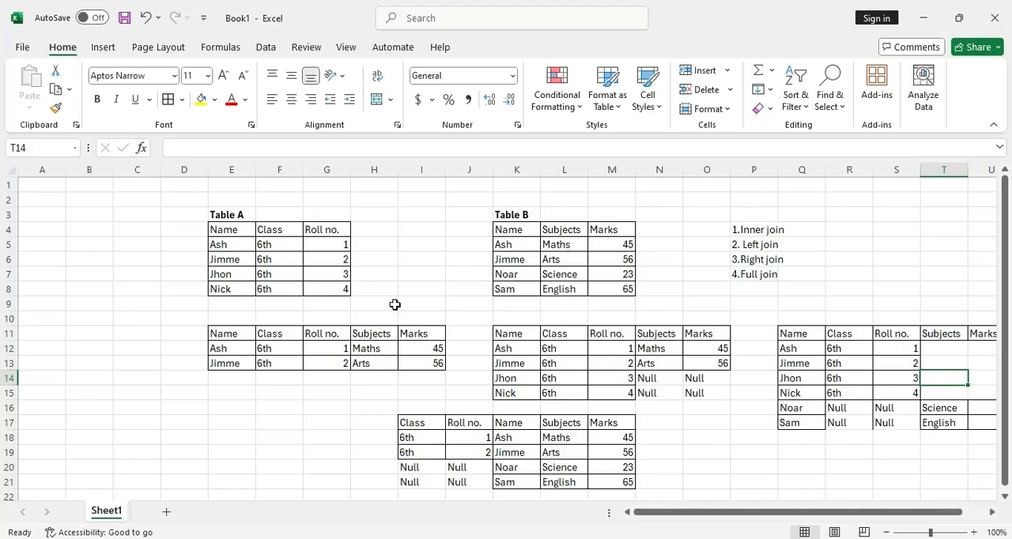
Copy the Subjects and Marks values of Table B's first two records (L5:M6) to T12 in the full join table
{"action": "left_click", "coordinate": [556, 247]}
{"action": "left_click_drag", "start_coordinate": [555, 247], "coordinate": [612, 260]}
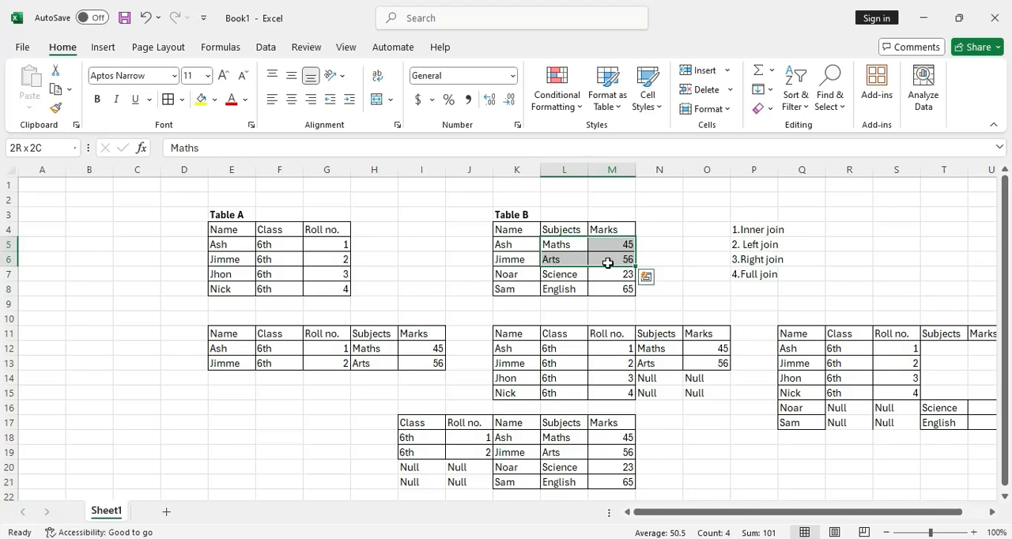
{"action": "key", "text": "ctrl+c"}
{"action": "key", "text": "ctrl+v"}
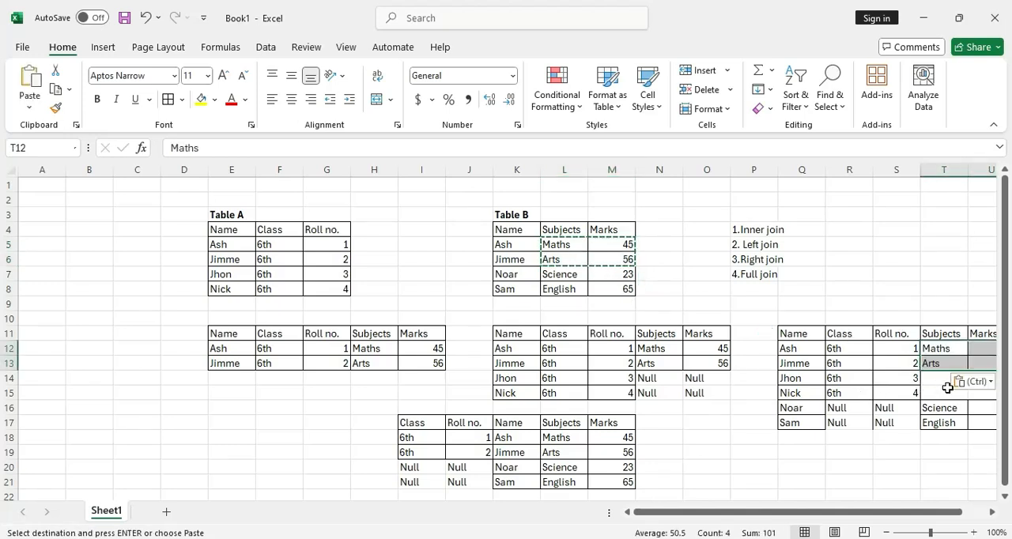
Fill the empty Subjects and Marks cells in the full join's third and fourth records (T14:U15) with Null
{"action": "left_click", "coordinate": [941, 379]}
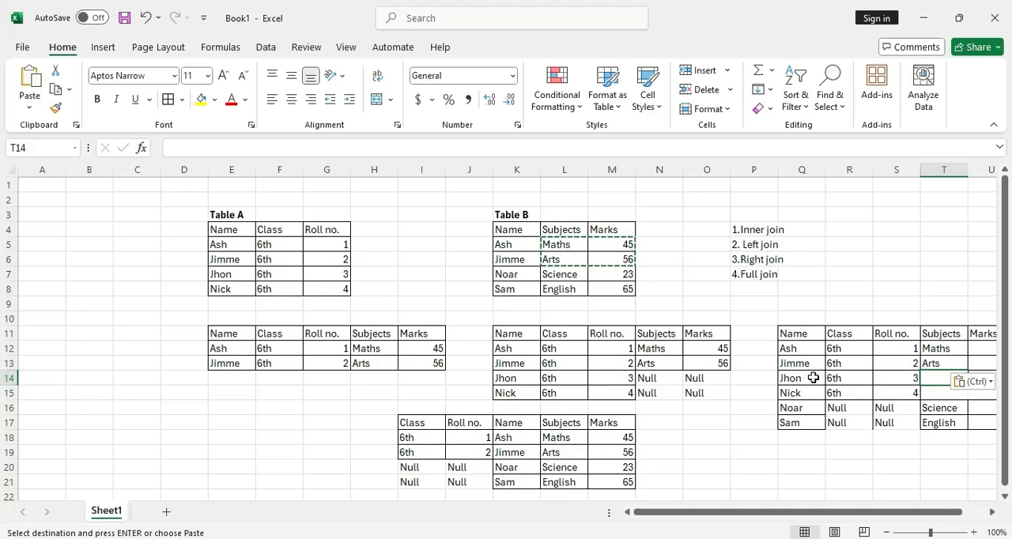
{"action": "left_click", "coordinate": [862, 417]}
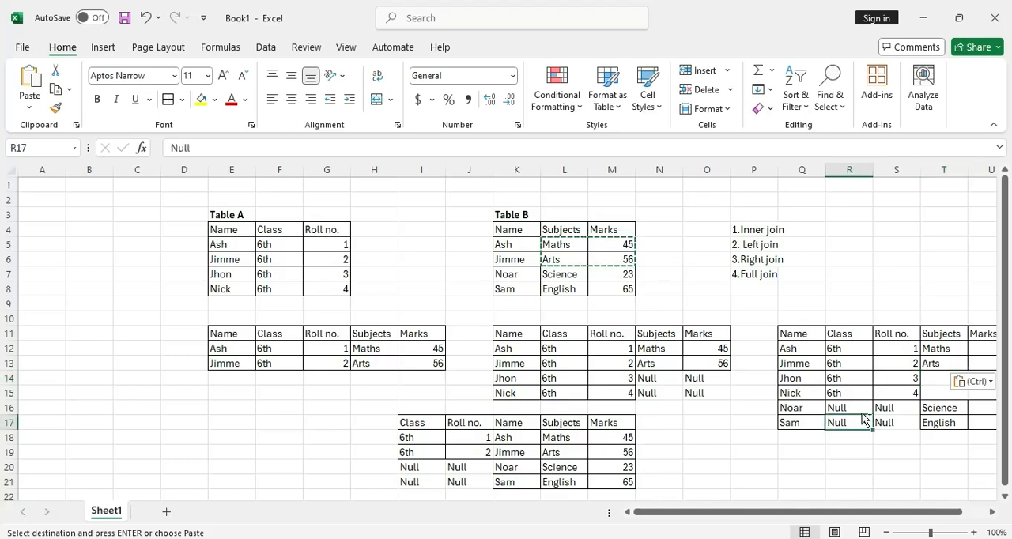
{"action": "key", "text": "ctrl+c"}
{"action": "left_click", "coordinate": [926, 380]}
{"action": "key", "text": "ctrl+v"}
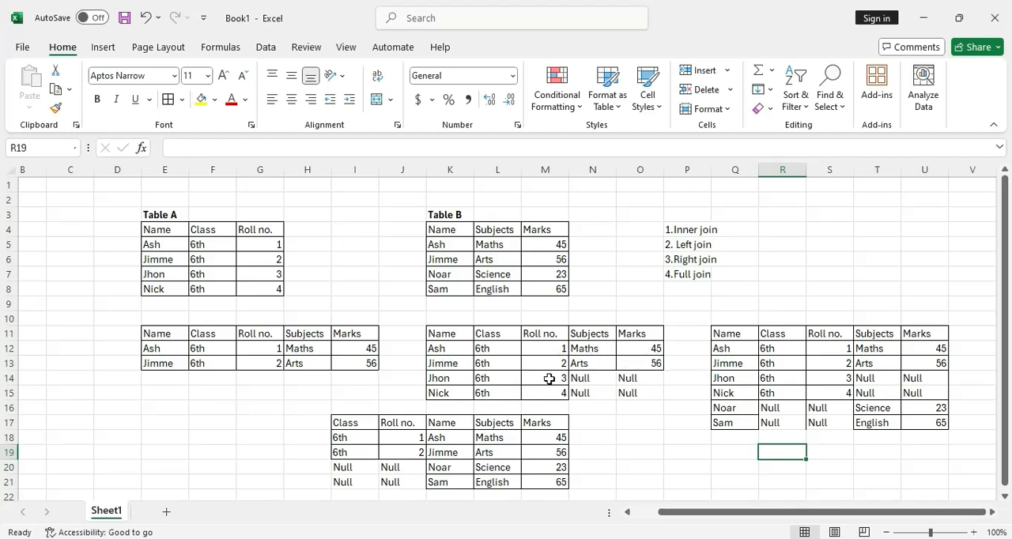
{"action": "scroll", "coordinate": [555, 384], "scroll_direction": "down", "scroll_amount": 1}
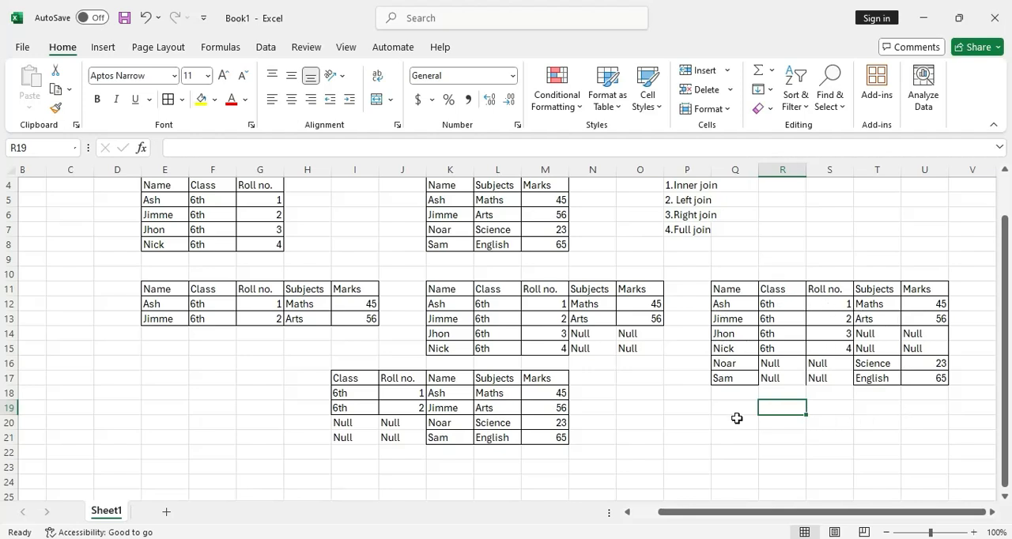
{"action": "scroll", "coordinate": [733, 414], "scroll_direction": "up", "scroll_amount": 1}
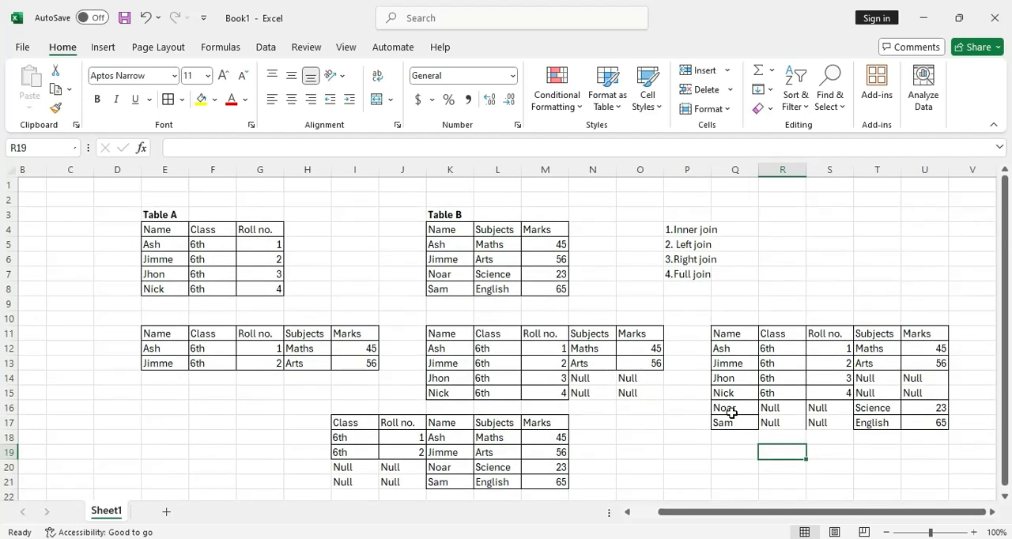